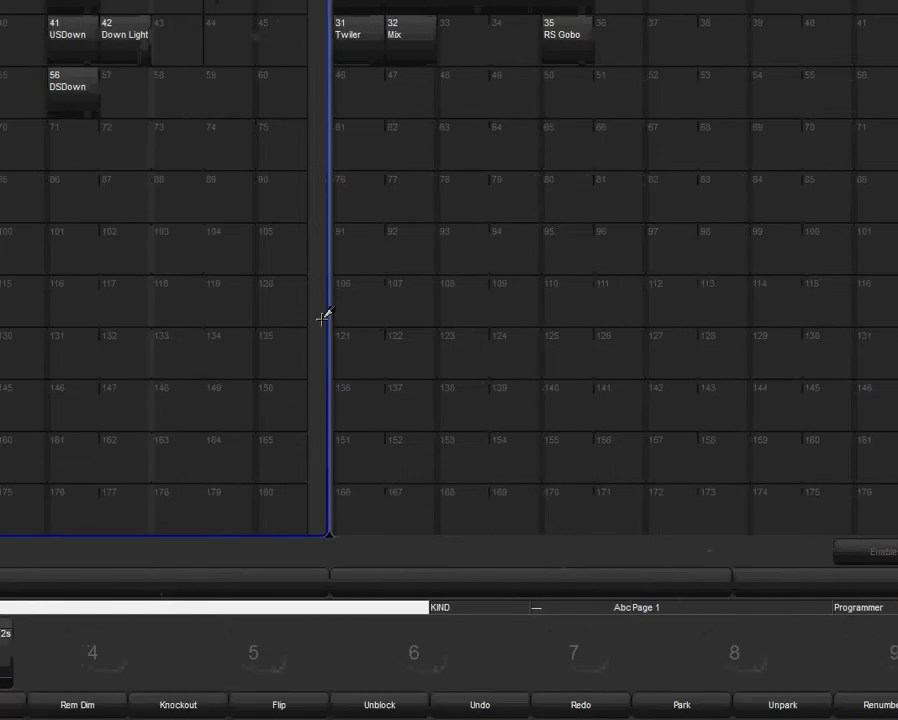
Step: Play the General, Yellow Red NC, Twiler and Easter scenes from the Scene Directory
{"action": "left_click", "coordinate": [356, 128]}
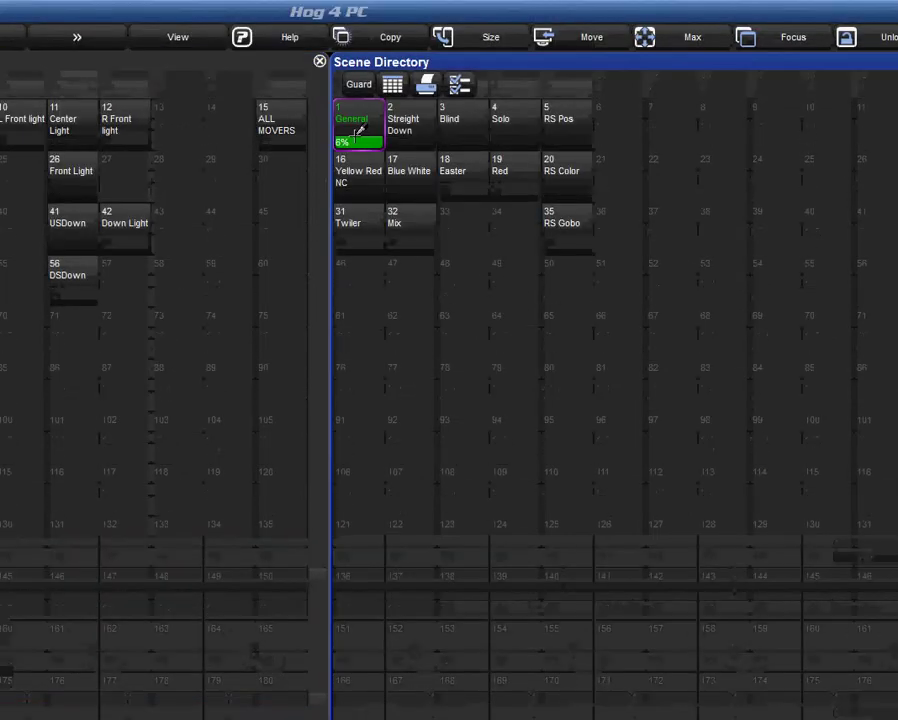
{"action": "left_click", "coordinate": [360, 162]}
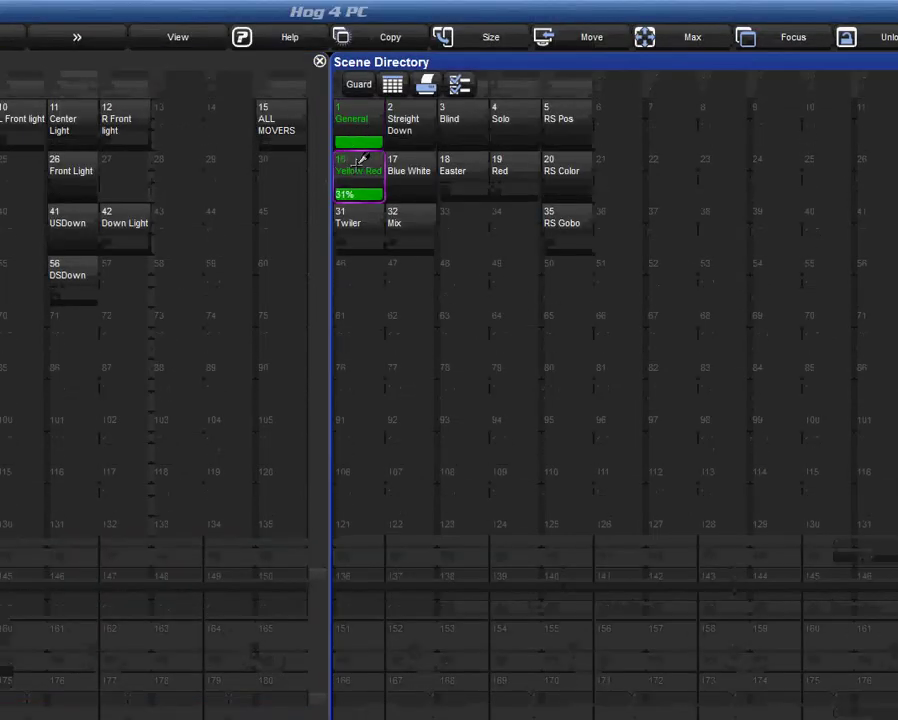
{"action": "left_click", "coordinate": [346, 216]}
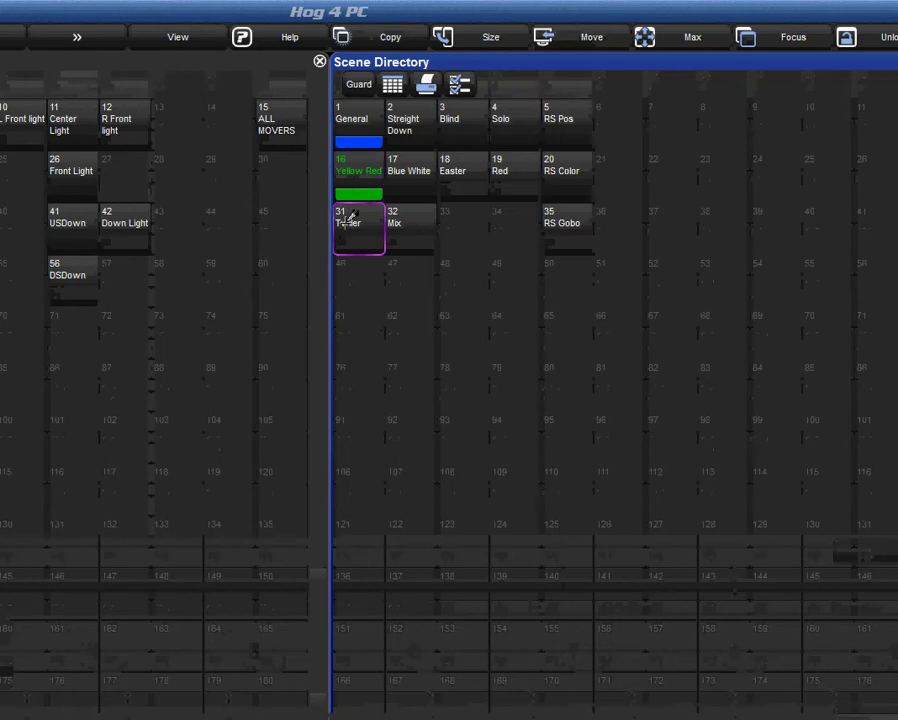
{"action": "left_click", "coordinate": [440, 172]}
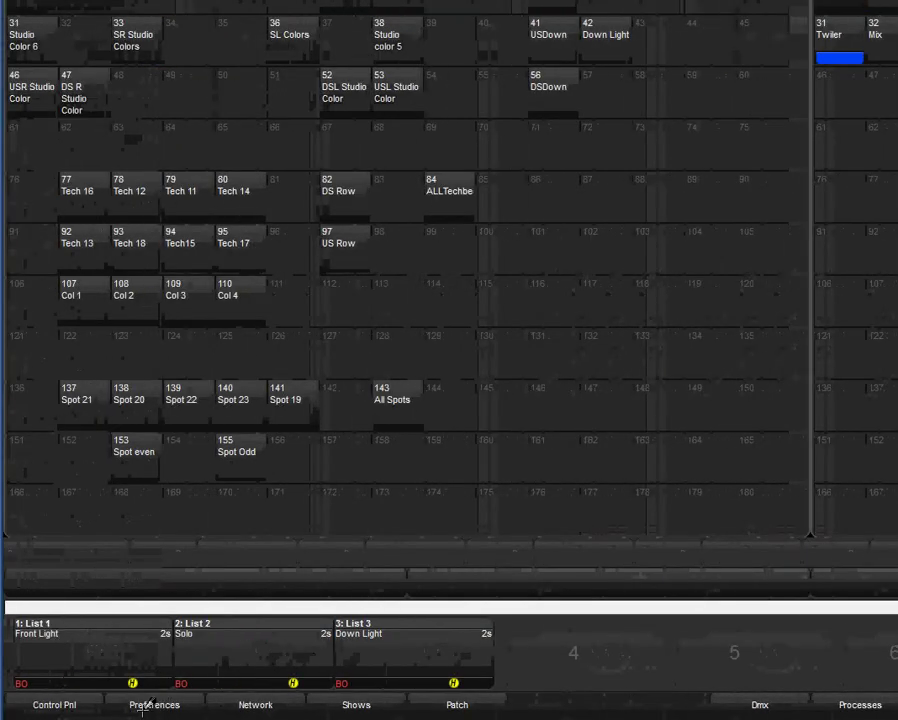
Step: Set the default scene Release Time and Assert Time to 0 seconds in the user preferences
{"action": "left_click", "coordinate": [143, 705]}
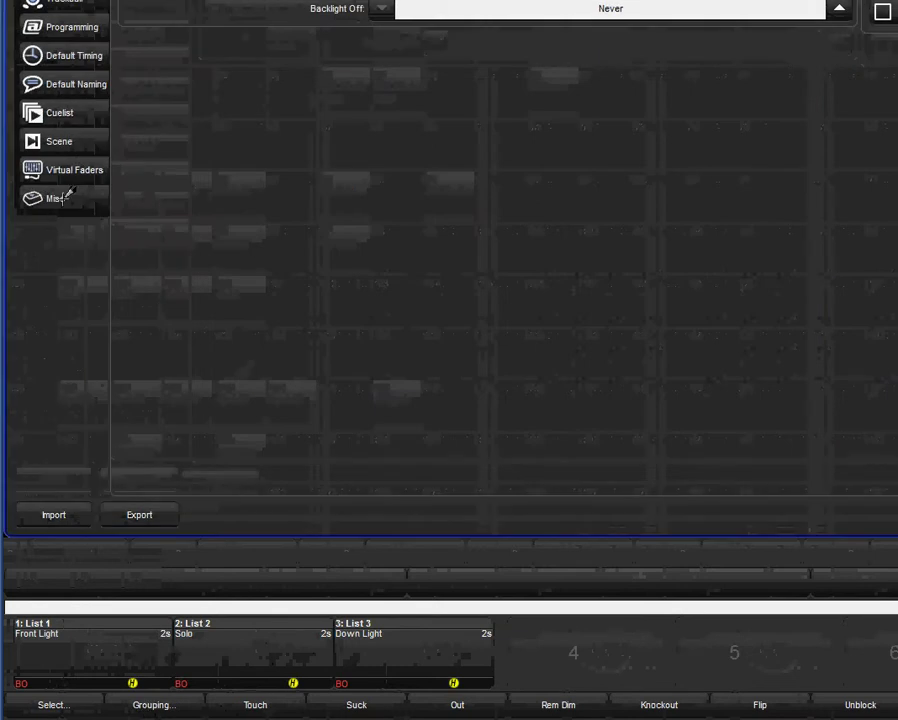
{"action": "left_click", "coordinate": [95, 141]}
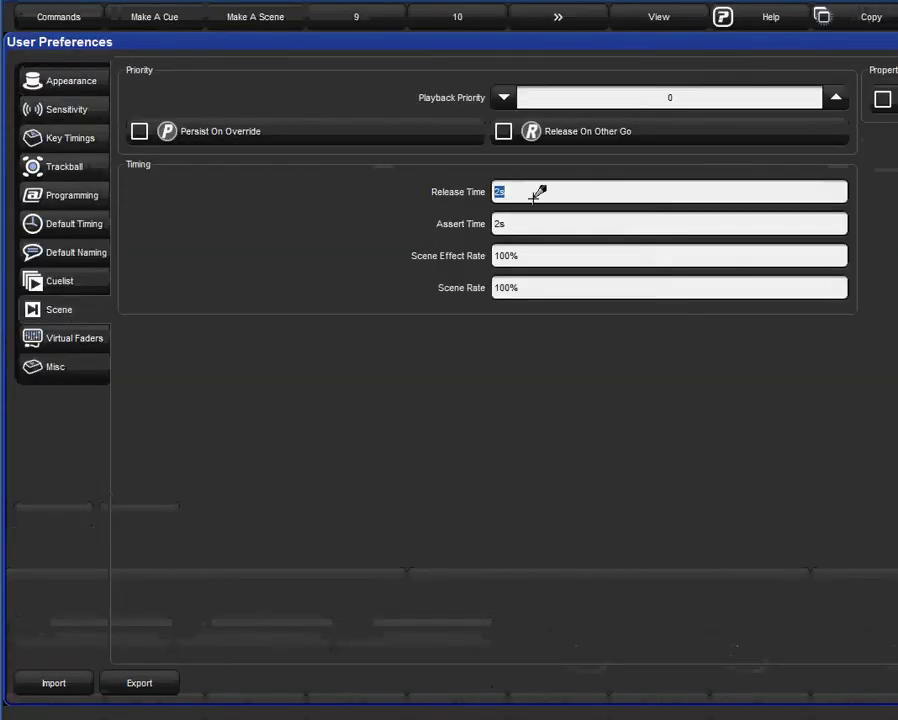
{"action": "type", "text": "0"}
{"action": "key", "text": "Tab"}
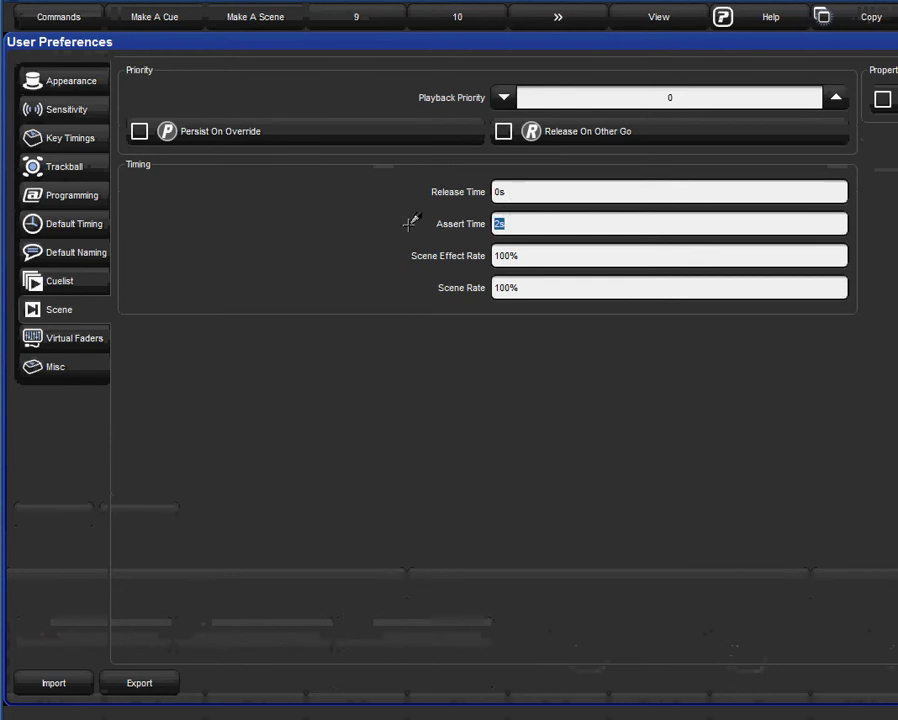
{"action": "type", "text": "0"}
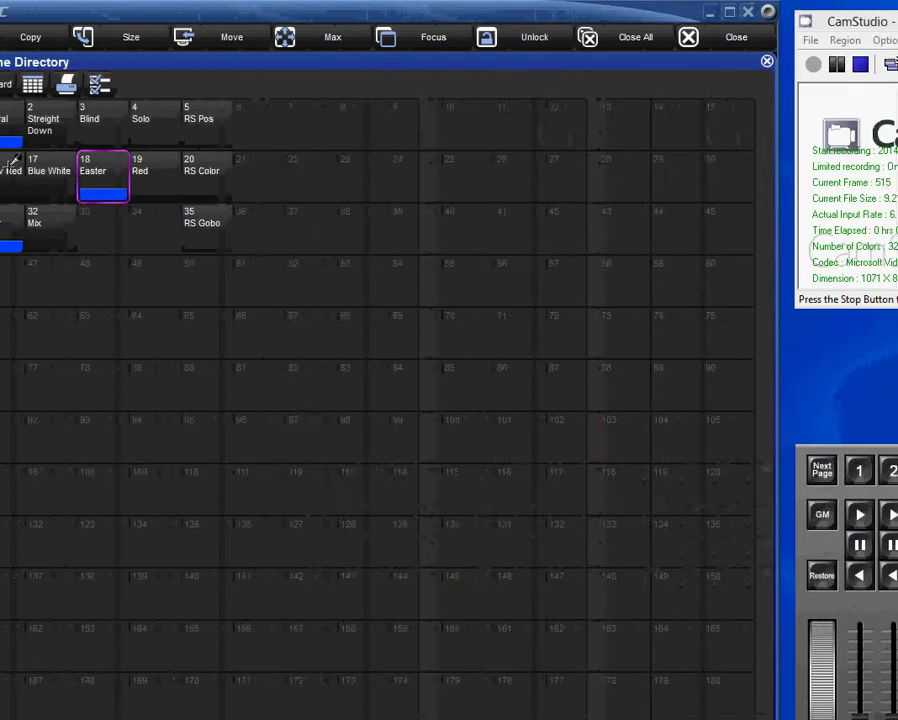
Step: Play the Yellow Red NC scene, and set the Streight Down scene's Release Time and Assert Time to Default
{"action": "left_click", "coordinate": [16, 164]}
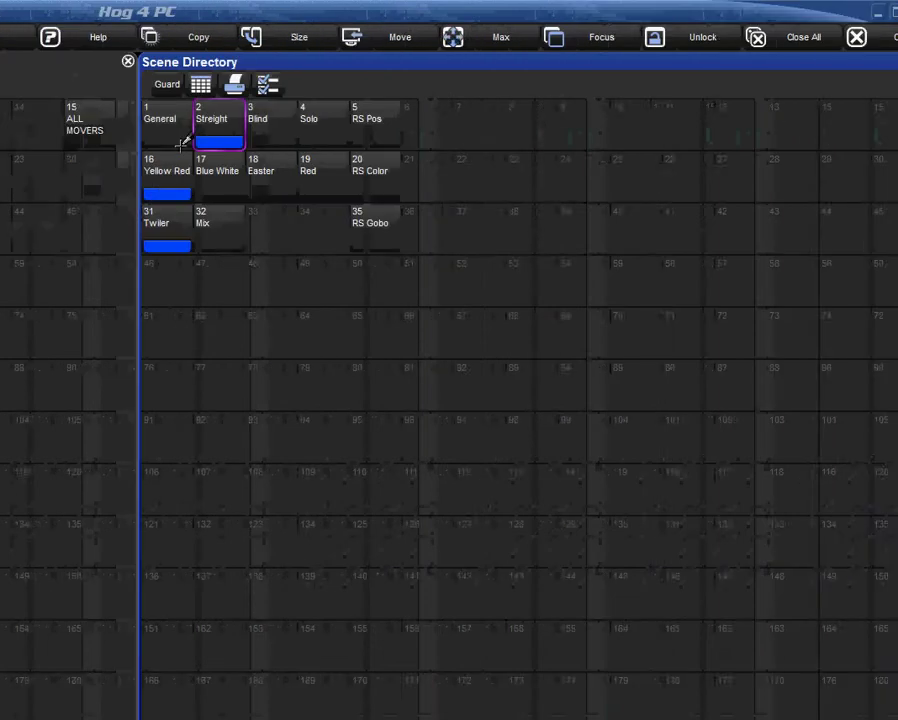
{"action": "double_click", "coordinate": [396, 114]}
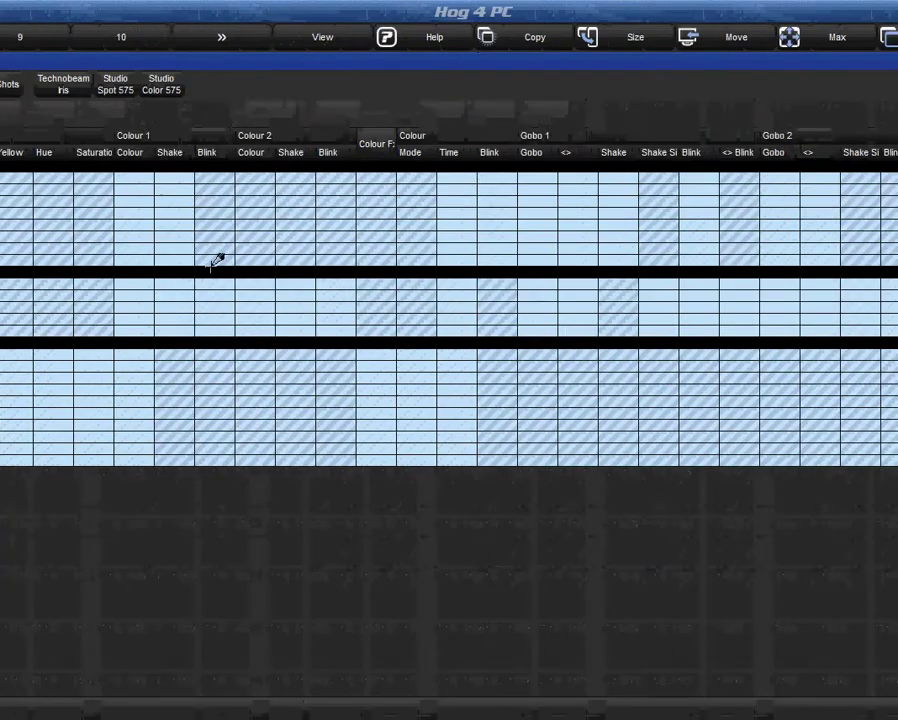
{"action": "left_click", "coordinate": [70, 110]}
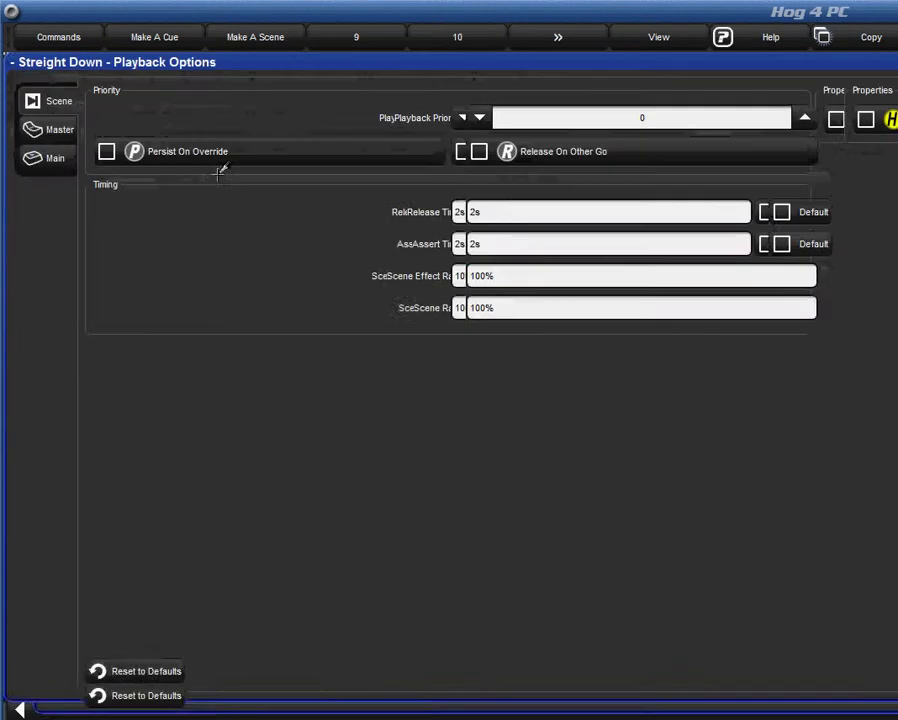
{"action": "left_click", "coordinate": [814, 213]}
{"action": "left_click", "coordinate": [645, 242]}
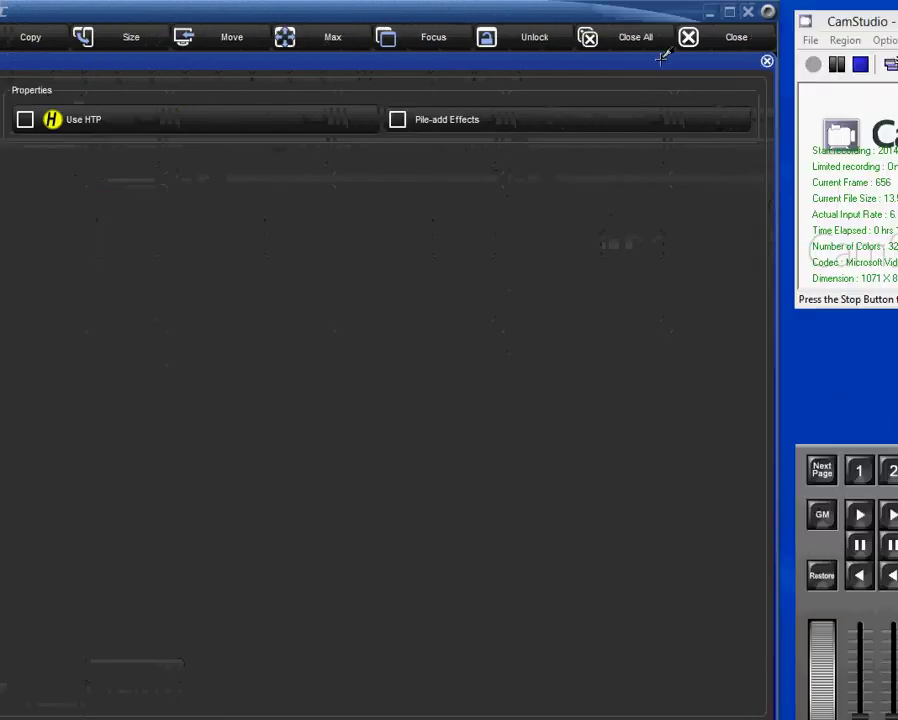
{"action": "left_click", "coordinate": [767, 61]}
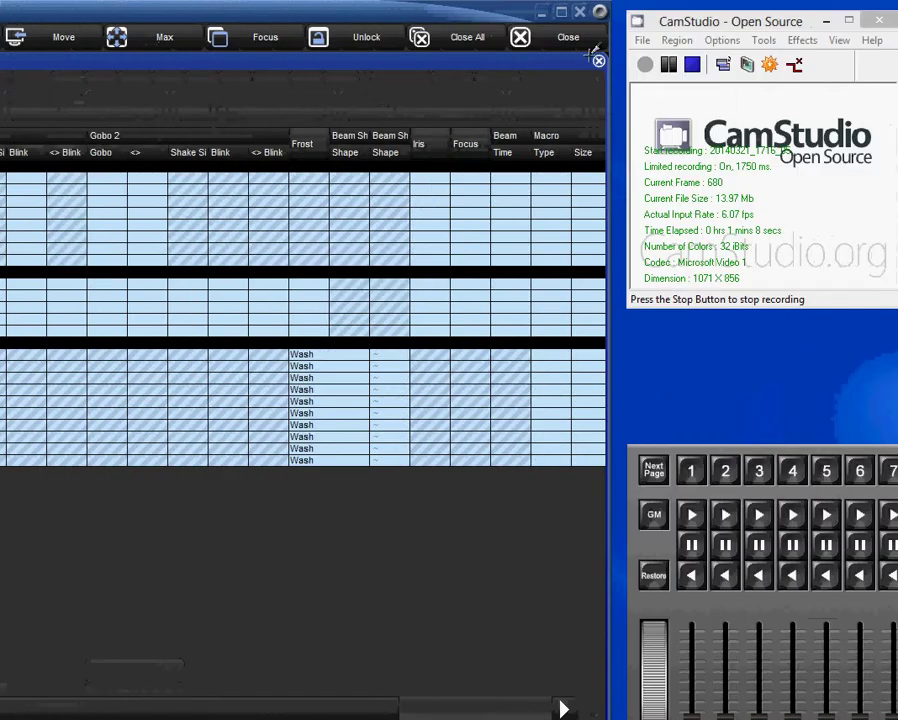
{"action": "left_click", "coordinate": [598, 60]}
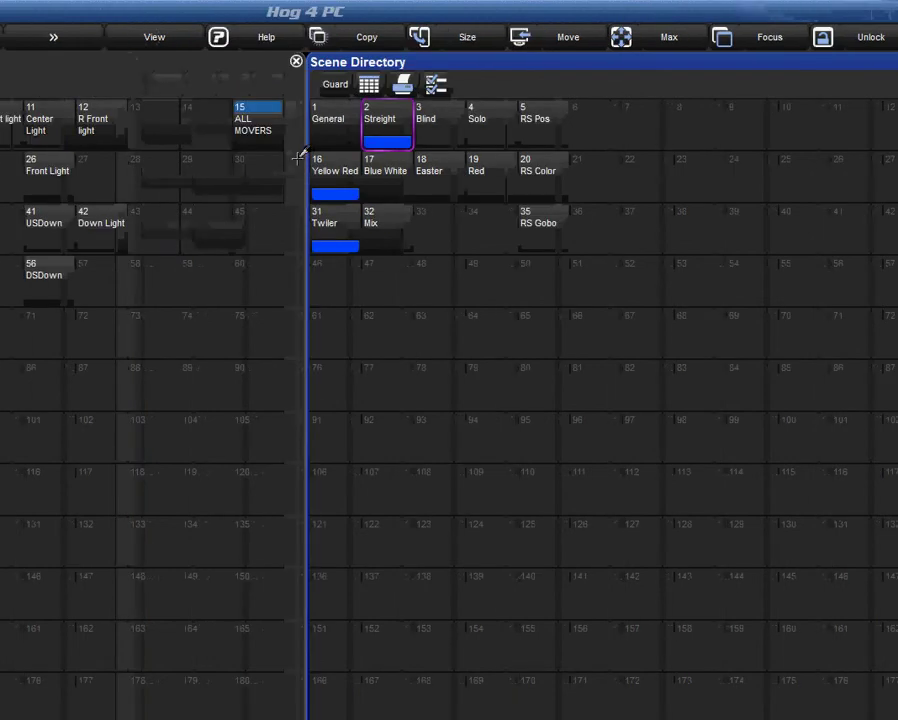
Step: Set the General scene's Release Time and Assert Time to Default in its playback options
{"action": "left_click", "coordinate": [341, 122]}
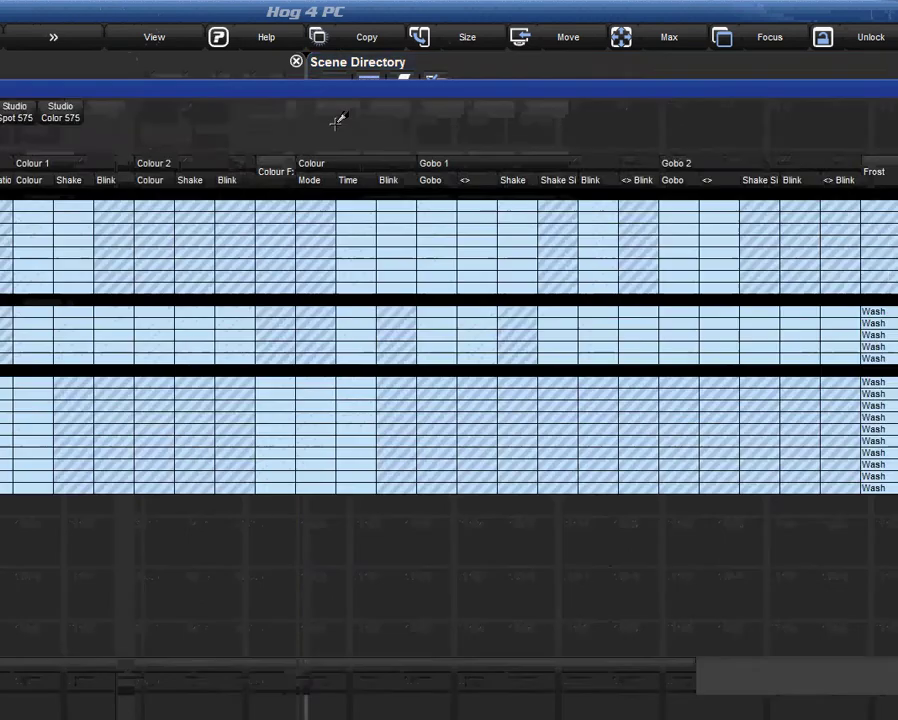
{"action": "left_click", "coordinate": [64, 112]}
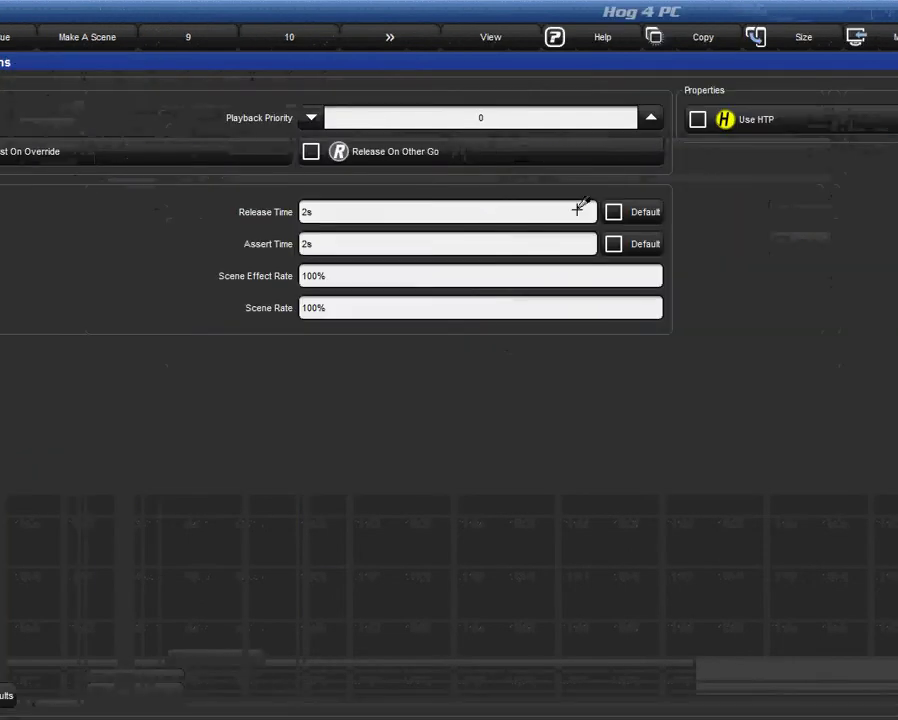
{"action": "left_click", "coordinate": [781, 212]}
{"action": "left_click", "coordinate": [781, 244]}
{"action": "left_click", "coordinate": [563, 33]}
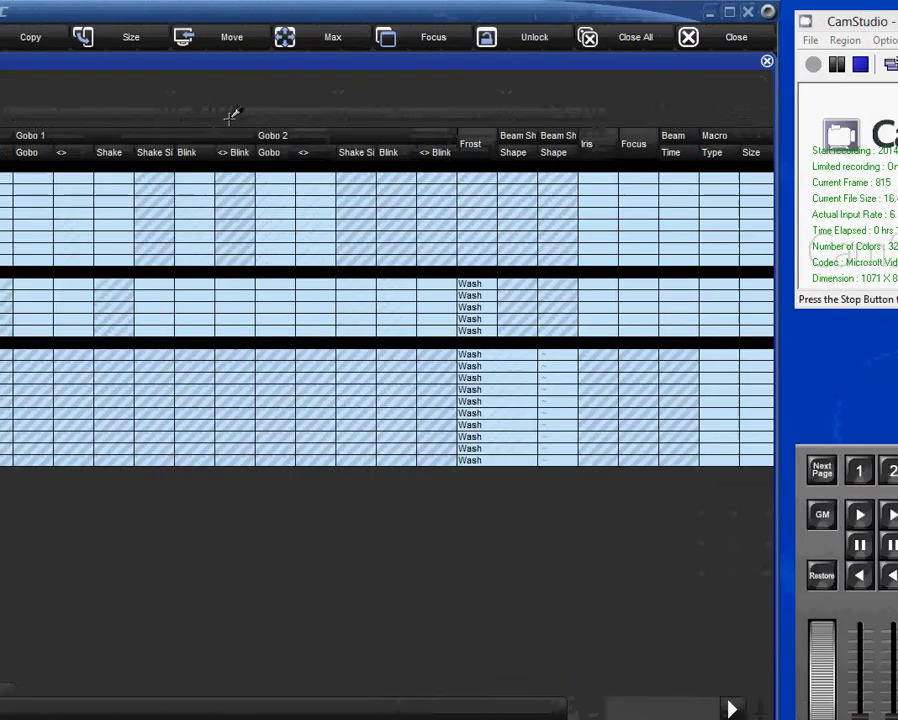
{"action": "left_click", "coordinate": [566, 36]}
Step: Set the Blind scene's Release Time and Assert Time to Default in its playback options
{"action": "left_click", "coordinate": [277, 124]}
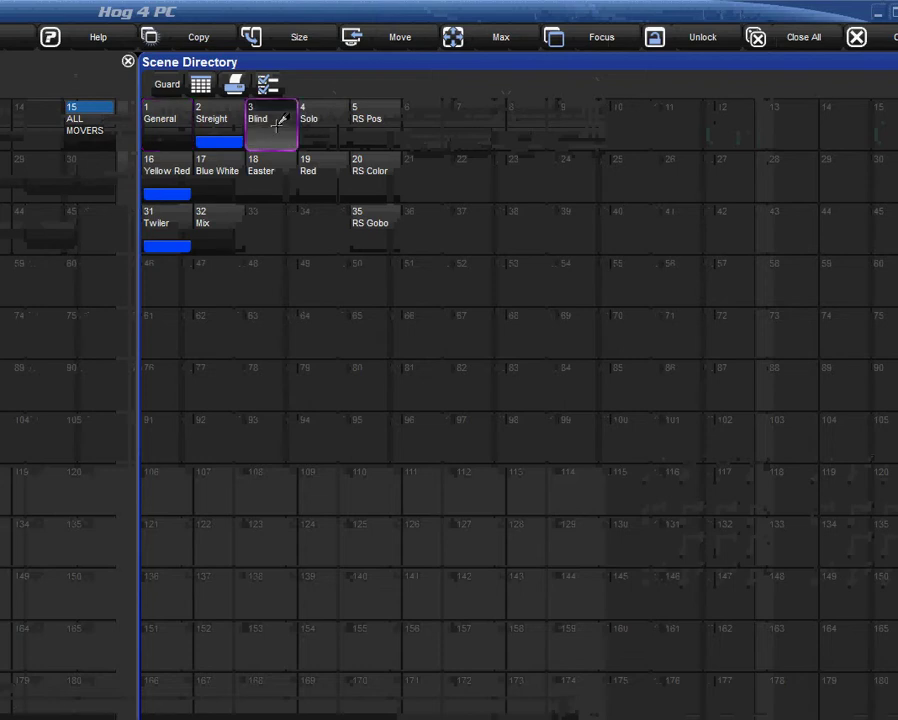
{"action": "left_click", "coordinate": [80, 112]}
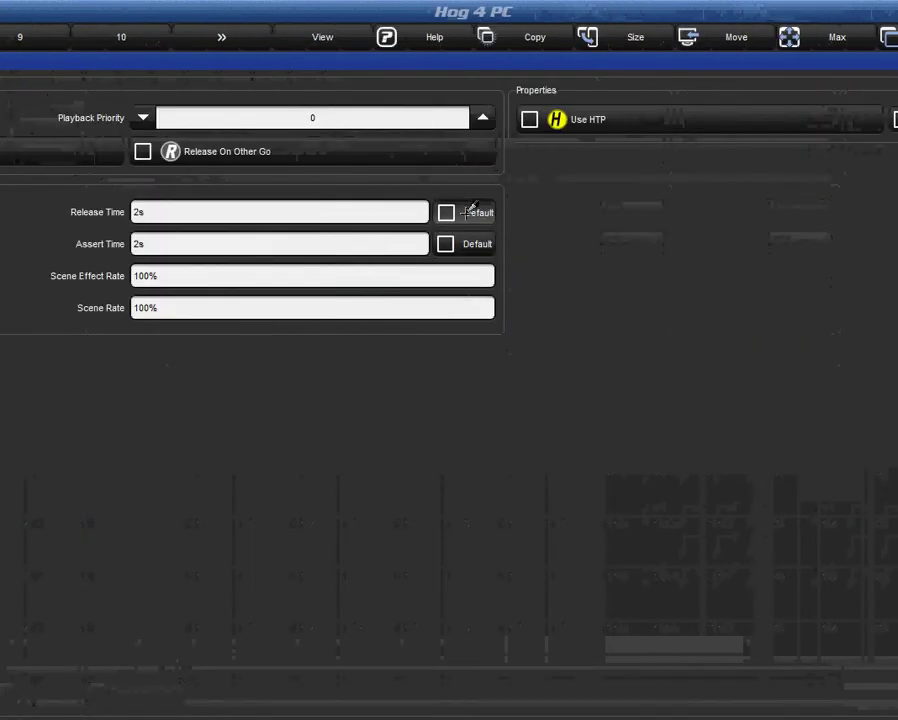
{"action": "left_click", "coordinate": [445, 212]}
{"action": "left_click", "coordinate": [445, 244]}
{"action": "left_click", "coordinate": [550, 40]}
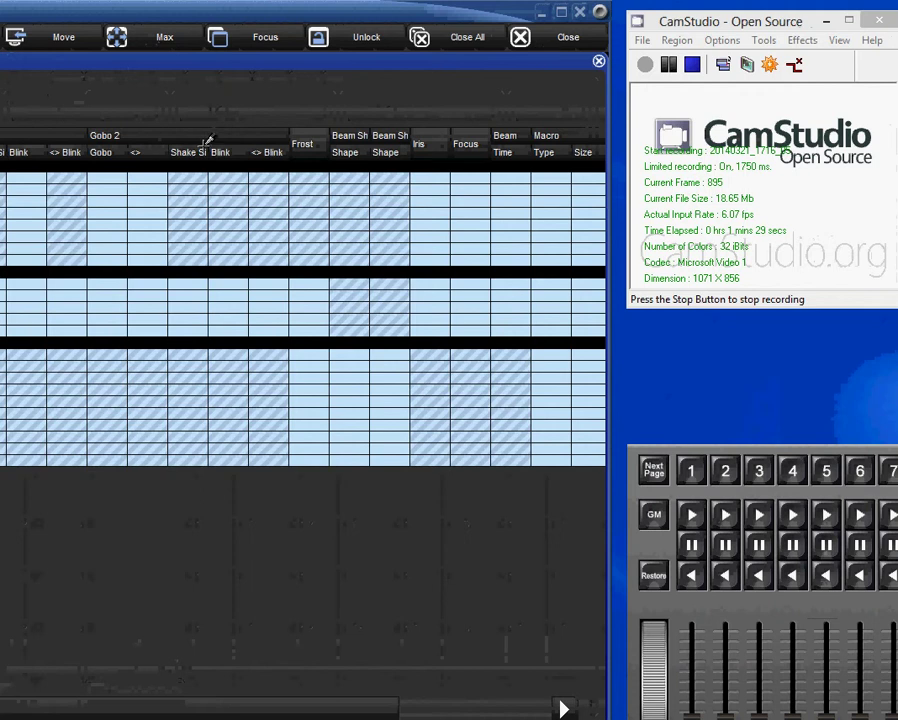
{"action": "left_click", "coordinate": [576, 42]}
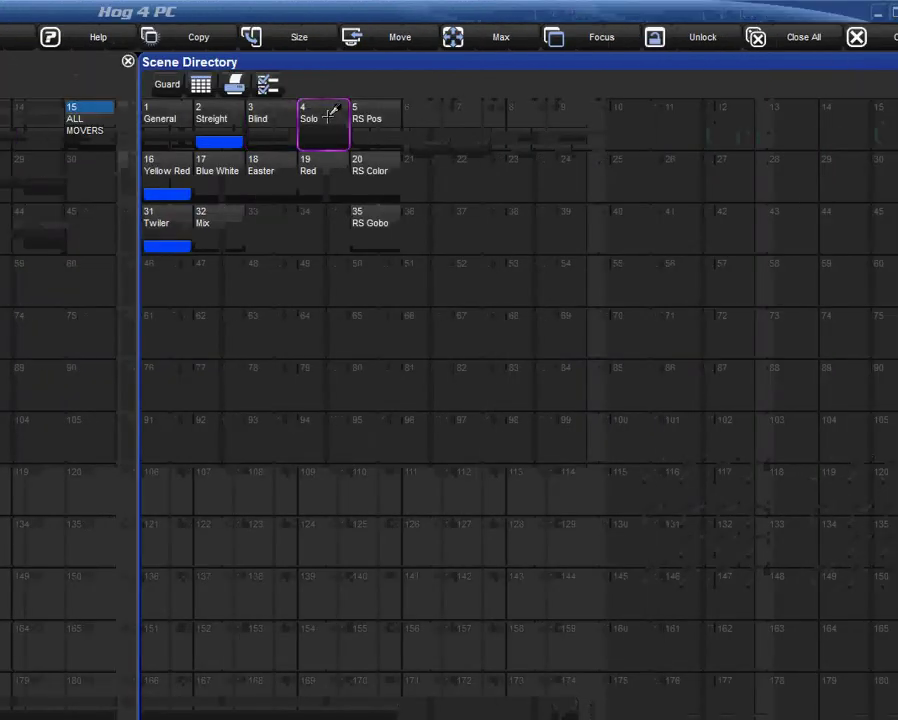
Step: Set the Solo scene's Release Time and Assert Time to Default in its playback options
{"action": "double_click", "coordinate": [325, 115]}
{"action": "left_click", "coordinate": [70, 110]}
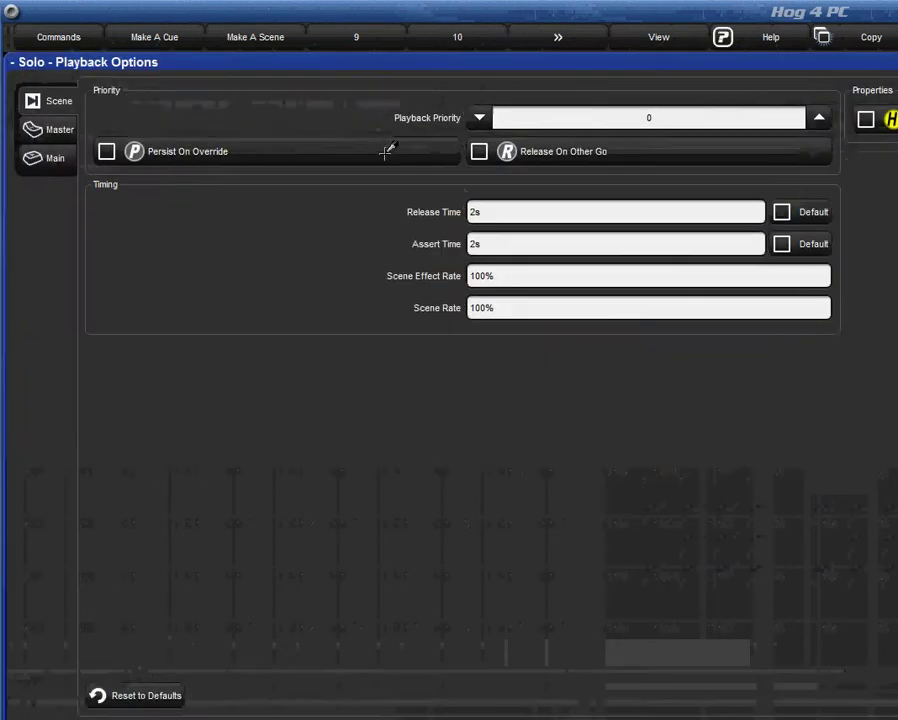
{"action": "left_click", "coordinate": [445, 212]}
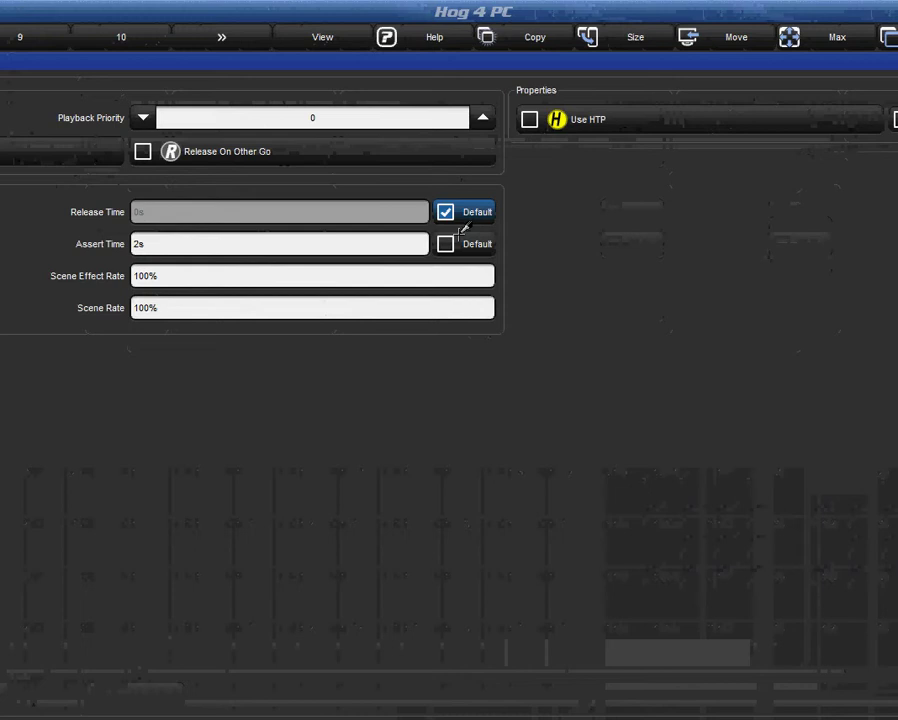
{"action": "left_click", "coordinate": [445, 244]}
{"action": "left_click", "coordinate": [590, 34]}
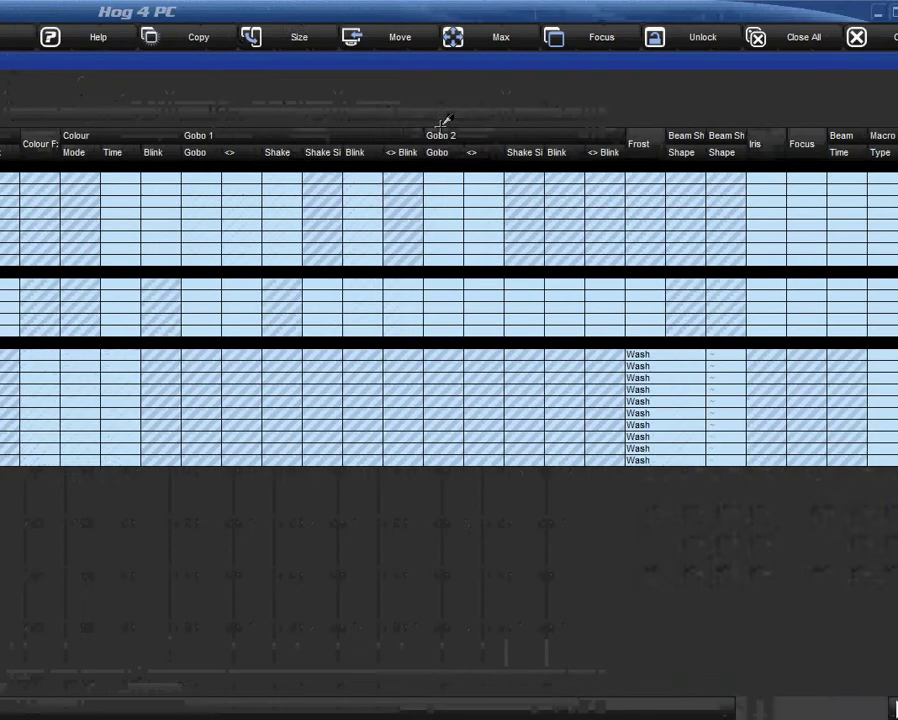
{"action": "left_click", "coordinate": [560, 38]}
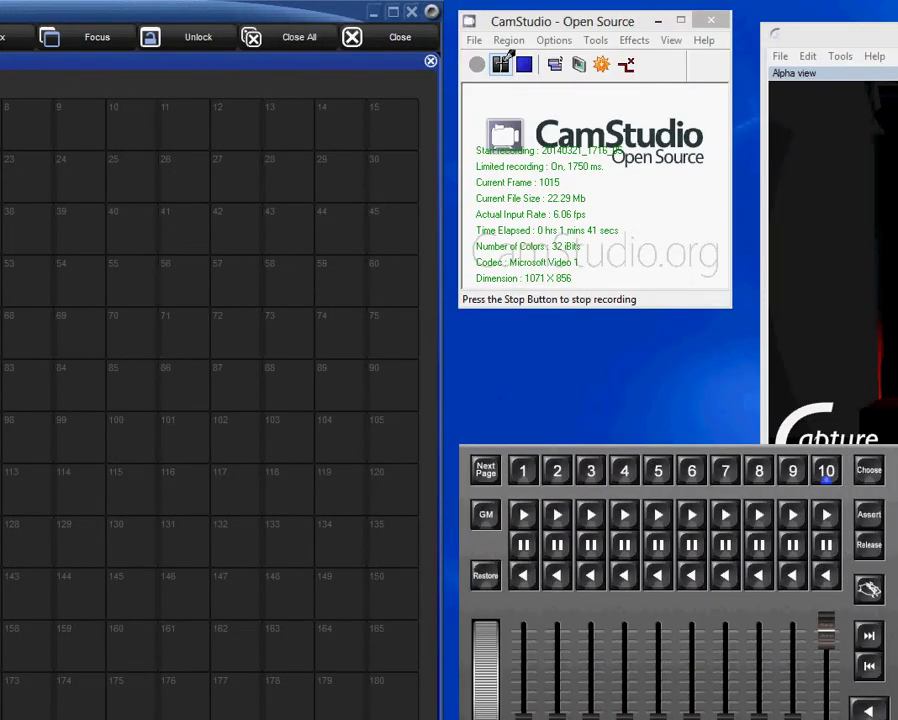
Step: Set the Mix scene's Release Time and Assert Time to Default in its playback options
{"action": "left_click", "coordinate": [502, 63]}
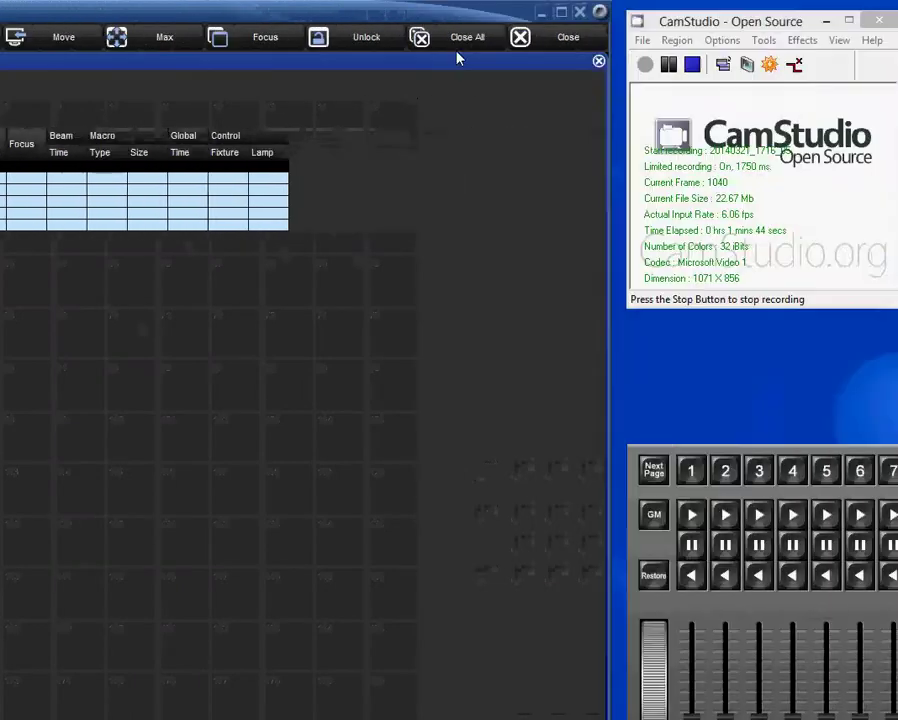
{"action": "left_click", "coordinate": [566, 36]}
{"action": "left_click", "coordinate": [386, 236]}
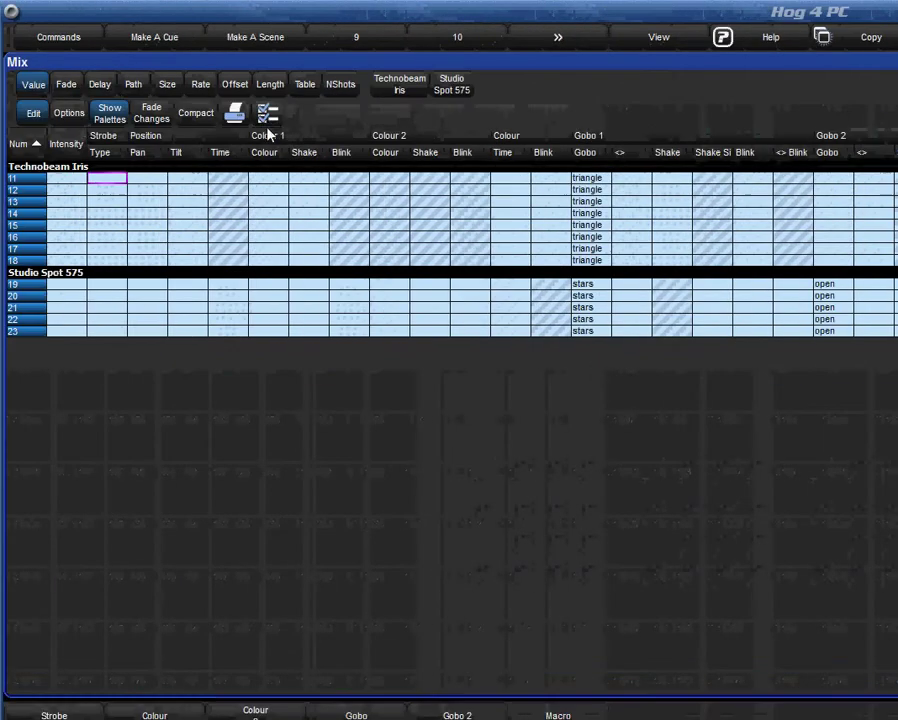
{"action": "left_click", "coordinate": [67, 114]}
{"action": "left_click", "coordinate": [812, 212]}
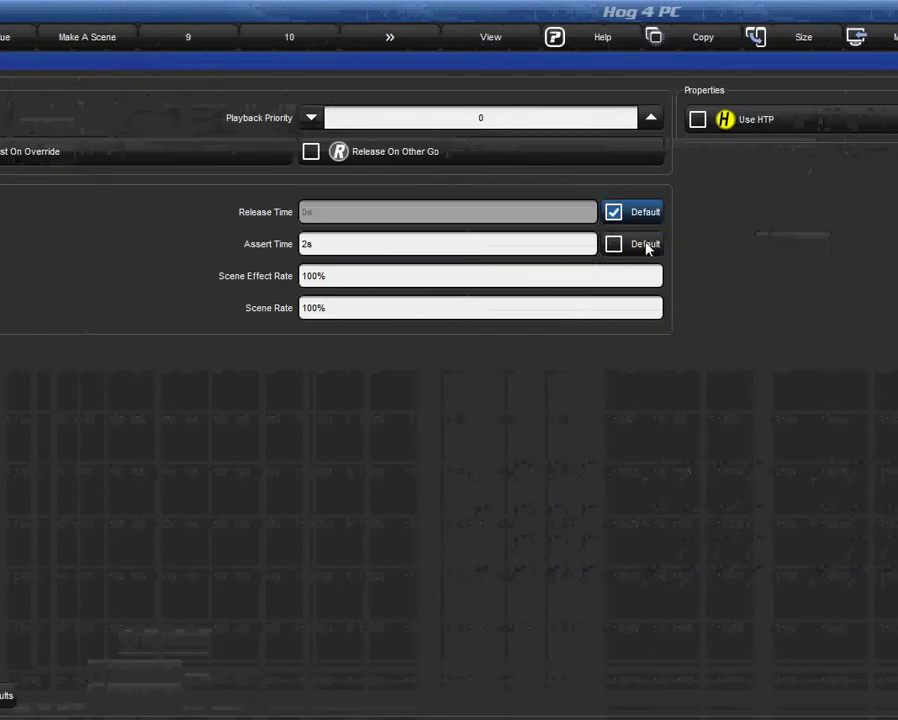
{"action": "left_click", "coordinate": [646, 248]}
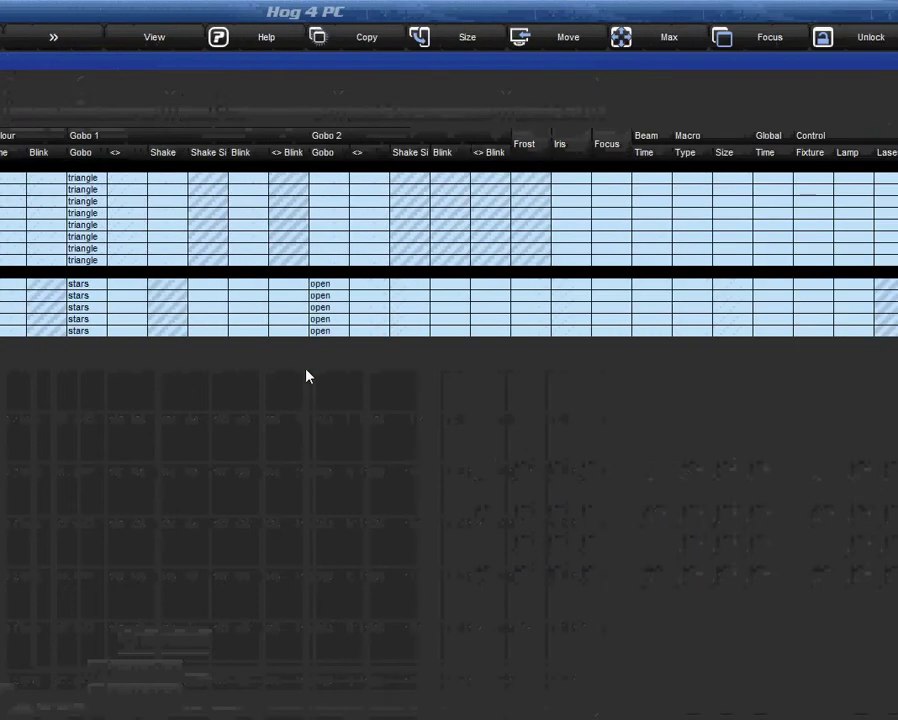
{"action": "left_click", "coordinate": [562, 40]}
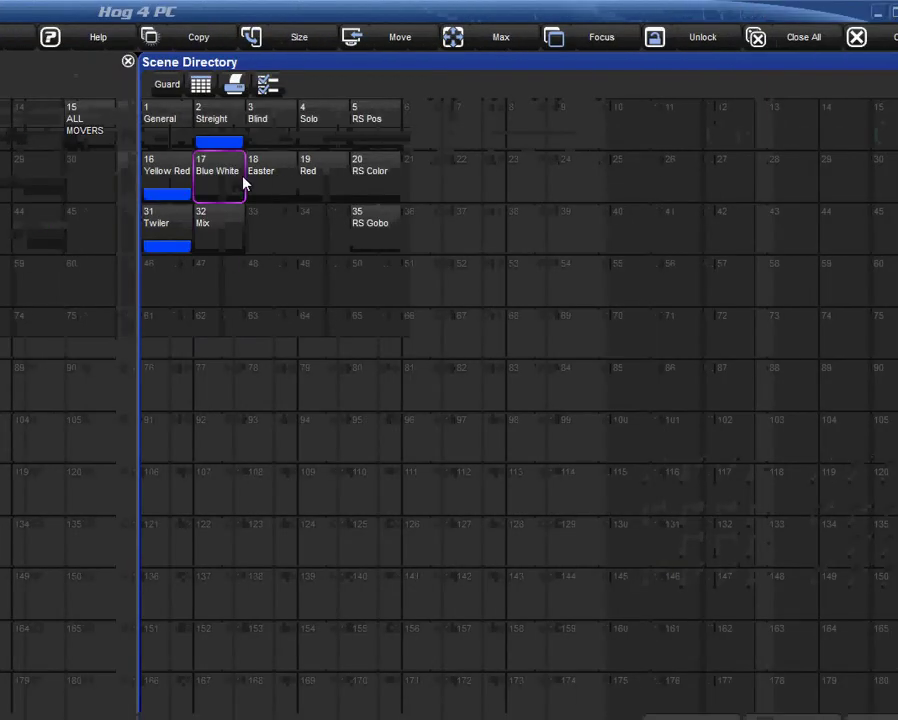
Step: Play the Blue White, Easter and Red colour scenes one after another
{"action": "left_click", "coordinate": [243, 183]}
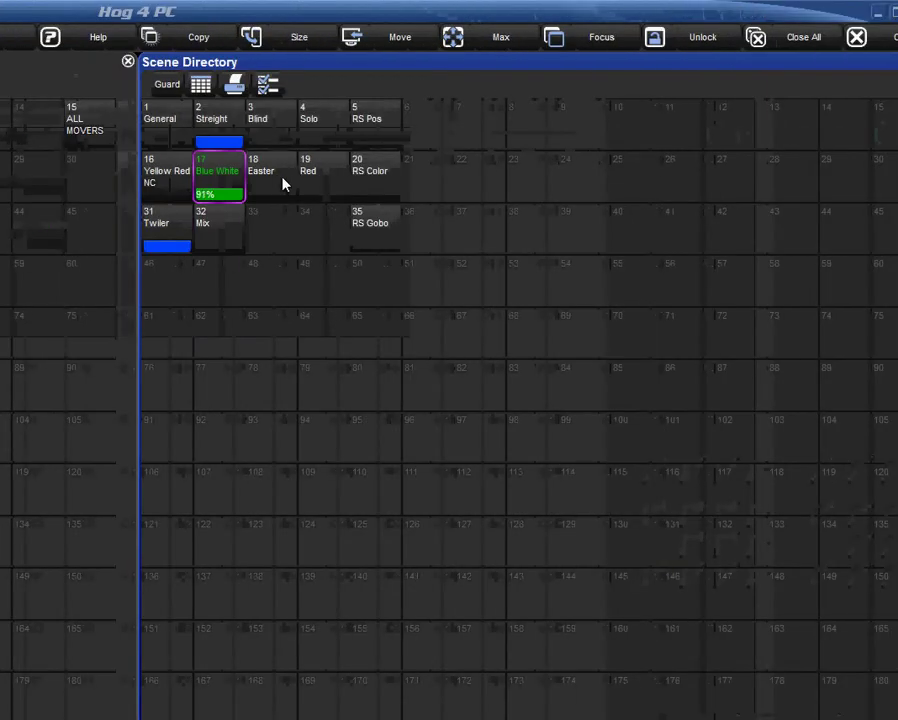
{"action": "left_click", "coordinate": [285, 183]}
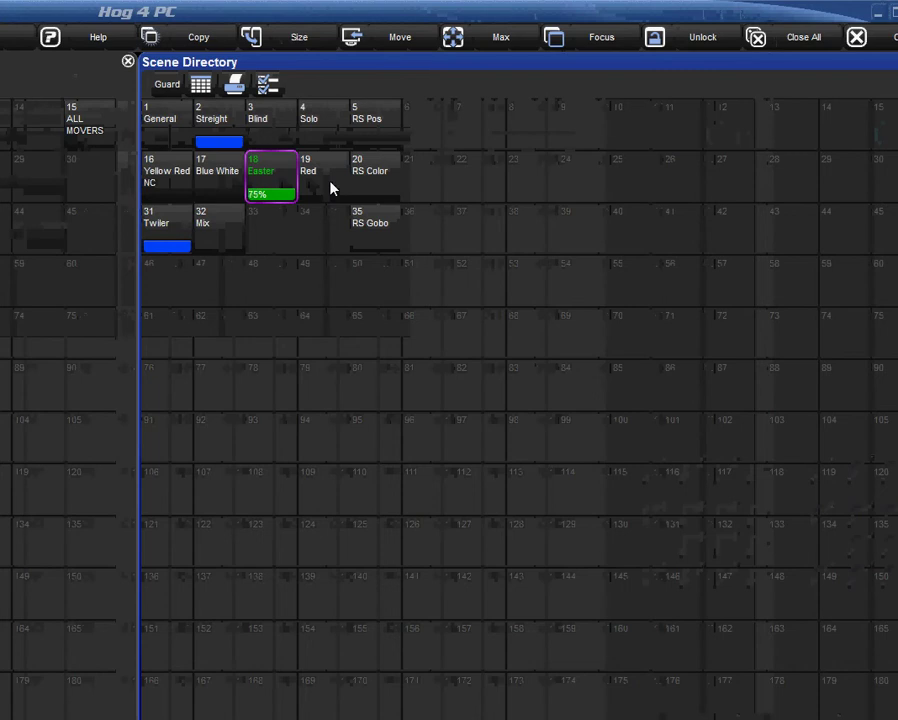
{"action": "left_click", "coordinate": [333, 188]}
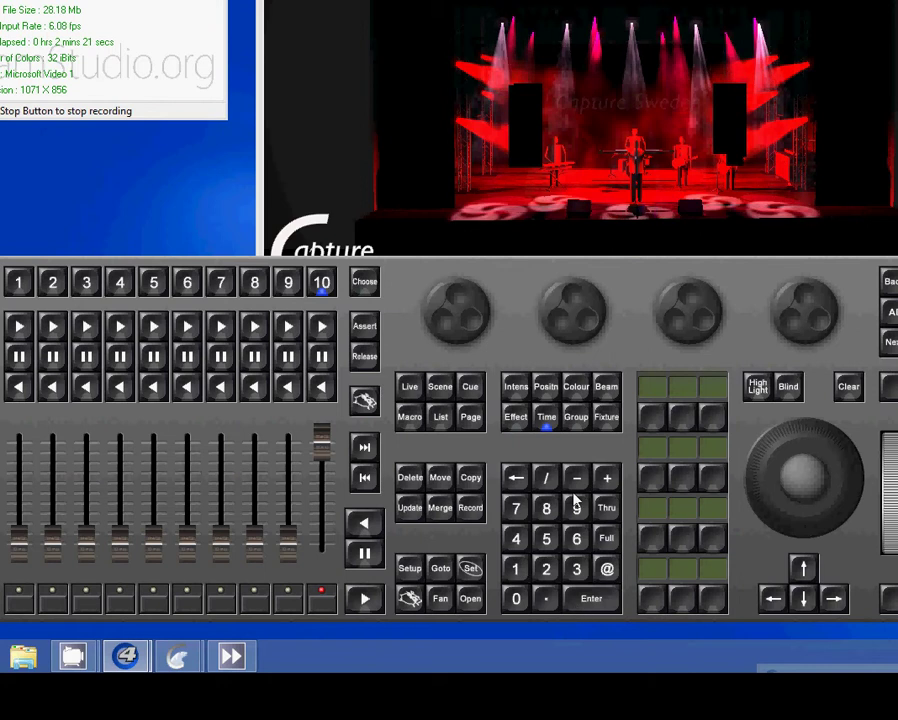
Step: Toggle the console's Time function and play the General scene
{"action": "left_click", "coordinate": [546, 420]}
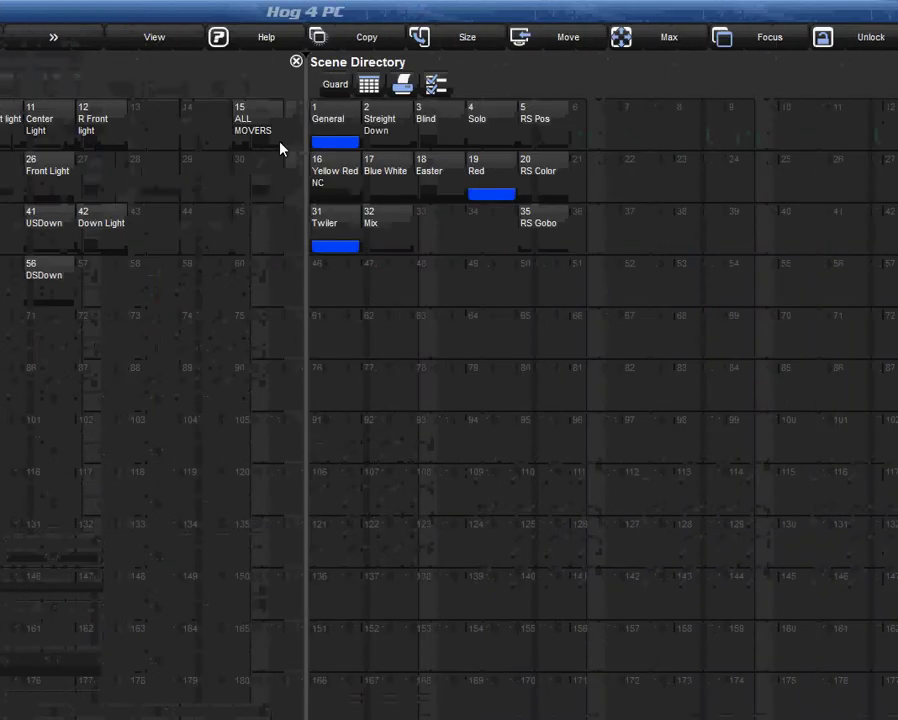
{"action": "left_click", "coordinate": [345, 135]}
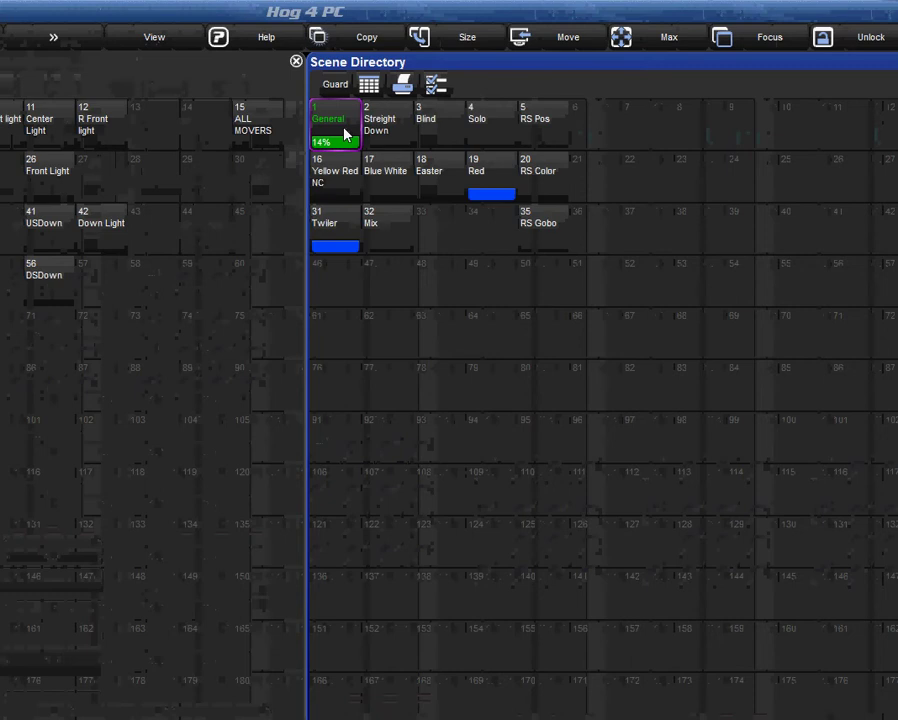
Step: Play the Streight Down and General scenes alternately to compare how they fade with the Time function active
{"action": "left_click", "coordinate": [369, 134]}
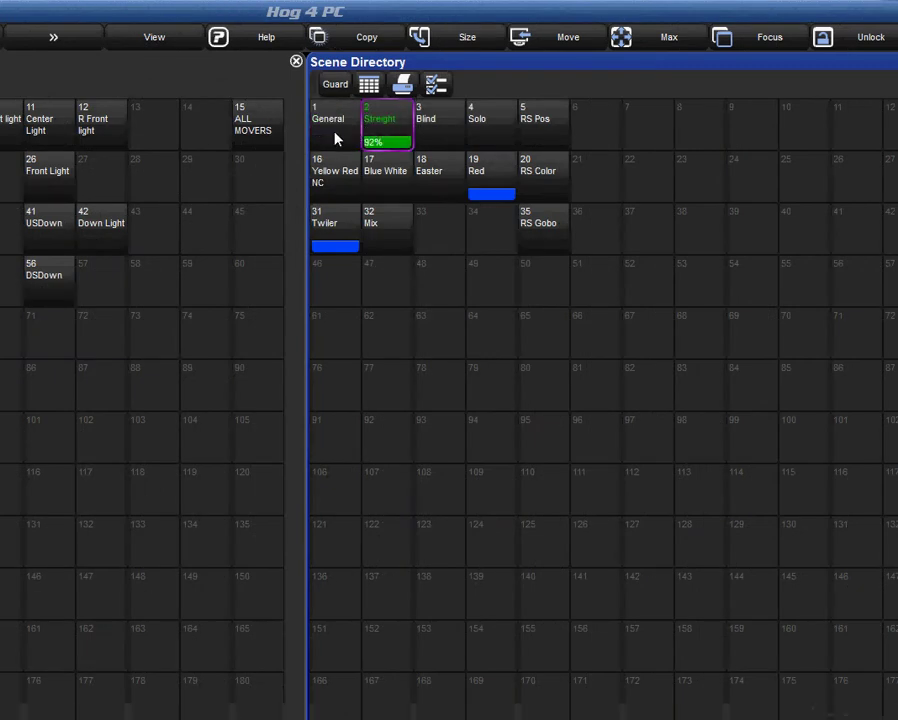
{"action": "left_click", "coordinate": [336, 137]}
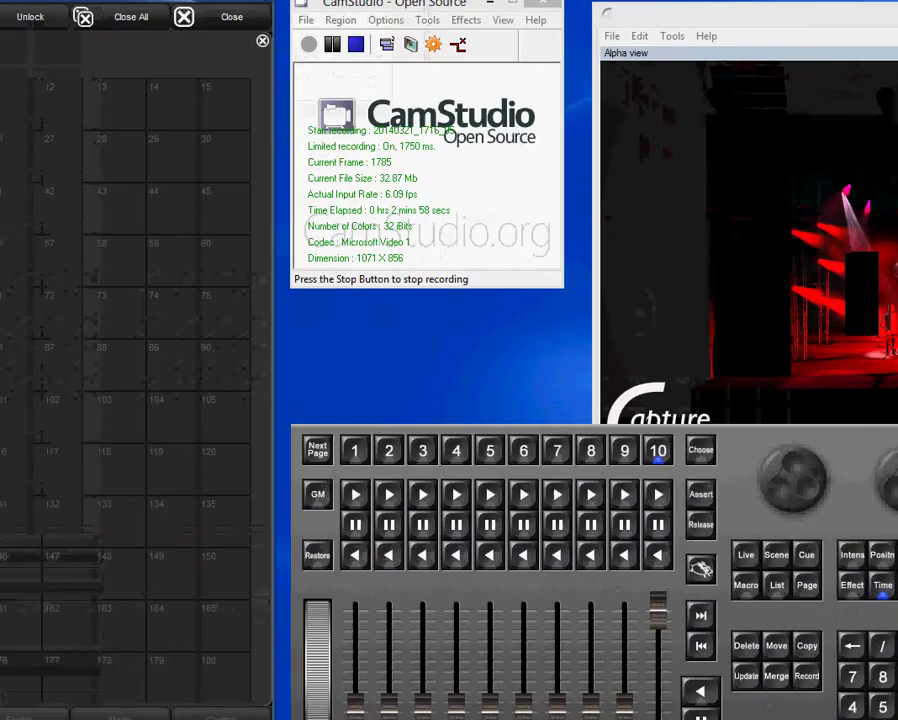
{"action": "left_click", "coordinate": [31, 139]}
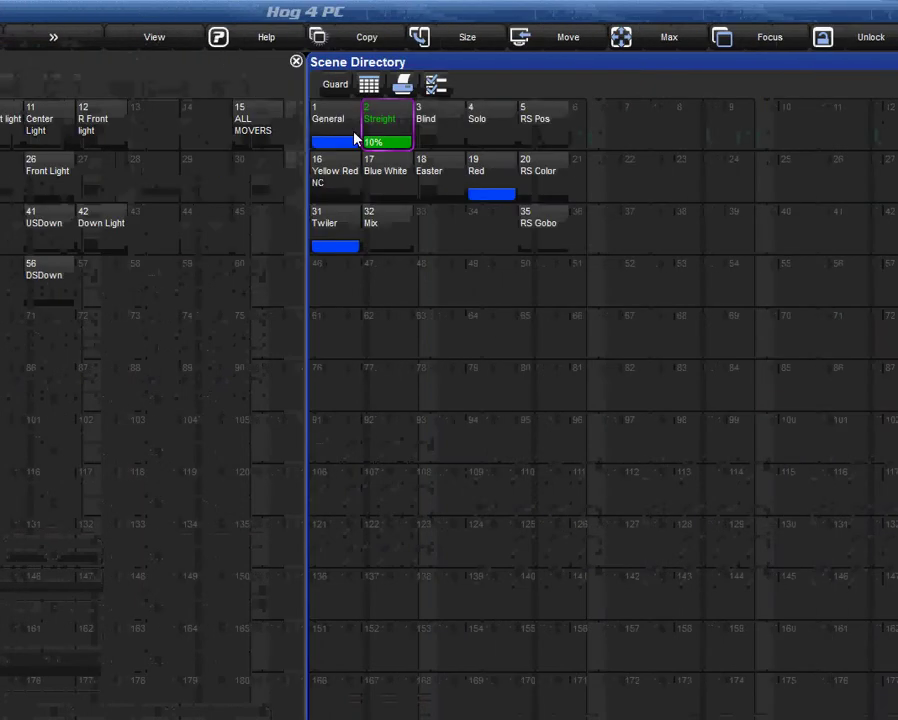
{"action": "left_click", "coordinate": [340, 126]}
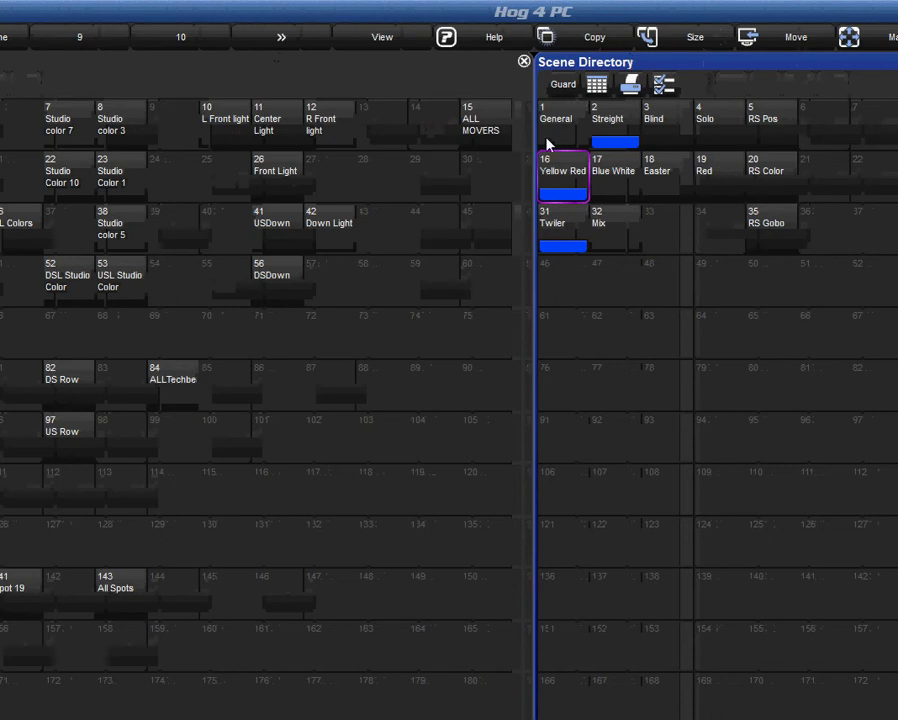
Step: Open the Macro Directory and resize its window to half height over the group directory
{"action": "key", "text": "m"}
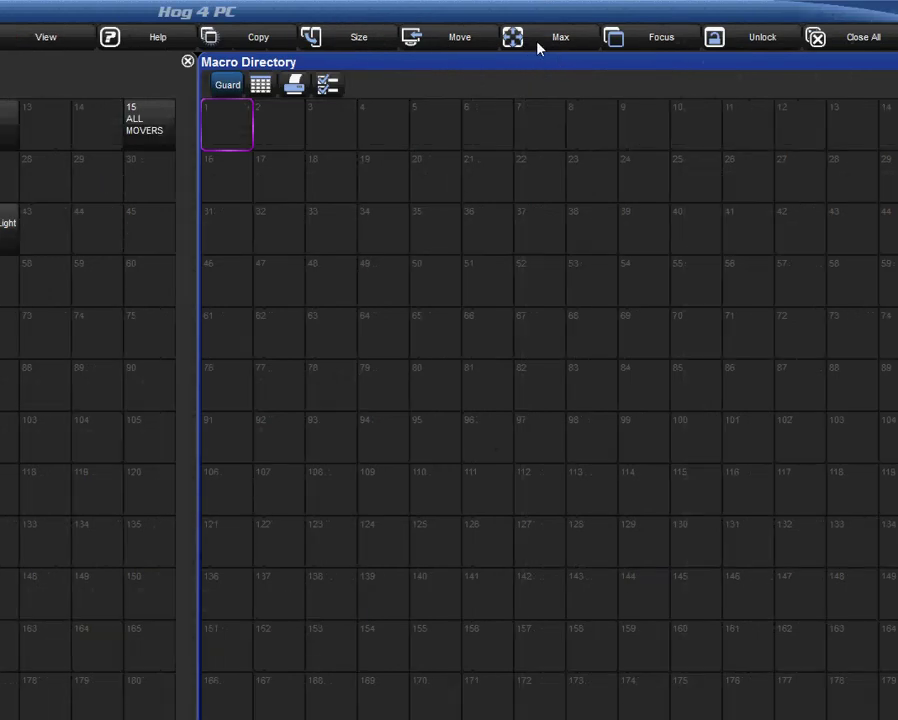
{"action": "left_click", "coordinate": [332, 40]}
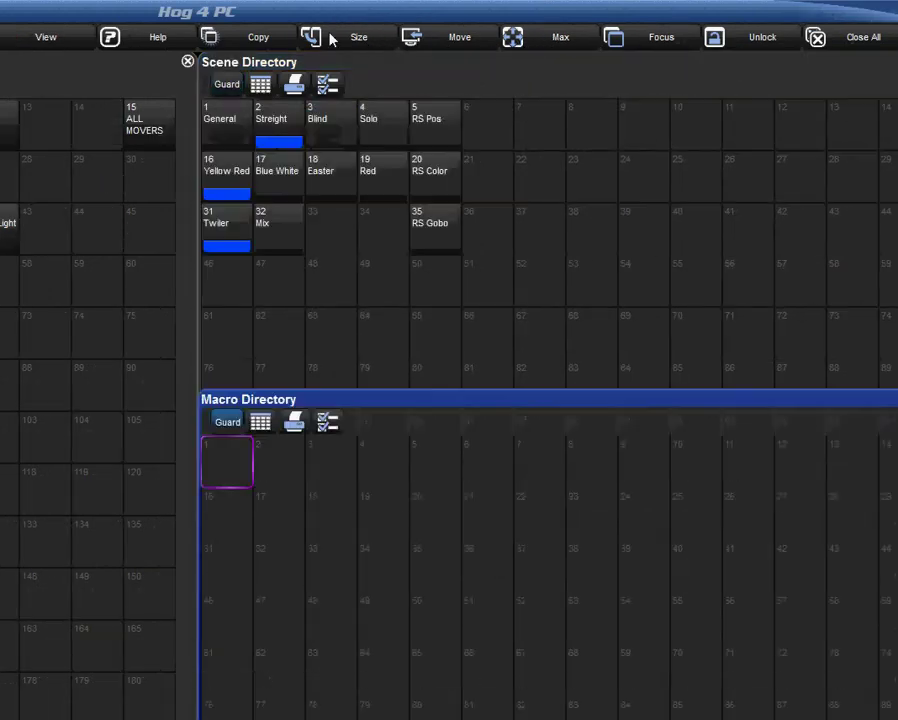
{"action": "left_click", "coordinate": [330, 39]}
{"action": "left_click", "coordinate": [330, 39]}
{"action": "left_click", "coordinate": [332, 37]}
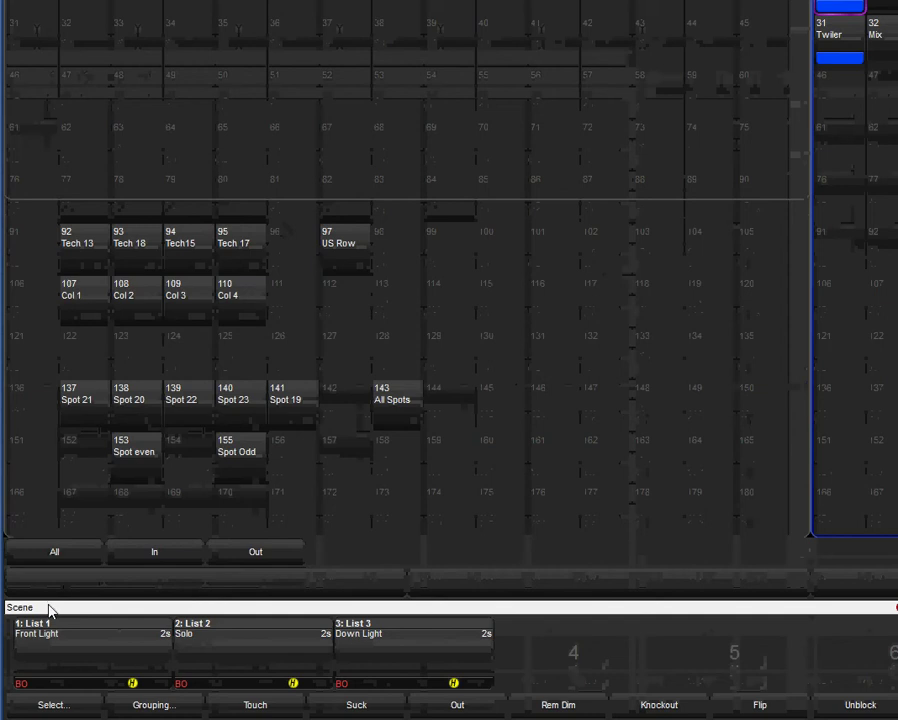
Step: Record a macro entering the selection Scene 1 > 5 + Scene 16 > 20 + Scene 31 > 32 + Scene 35
{"action": "type", "text": "1"}
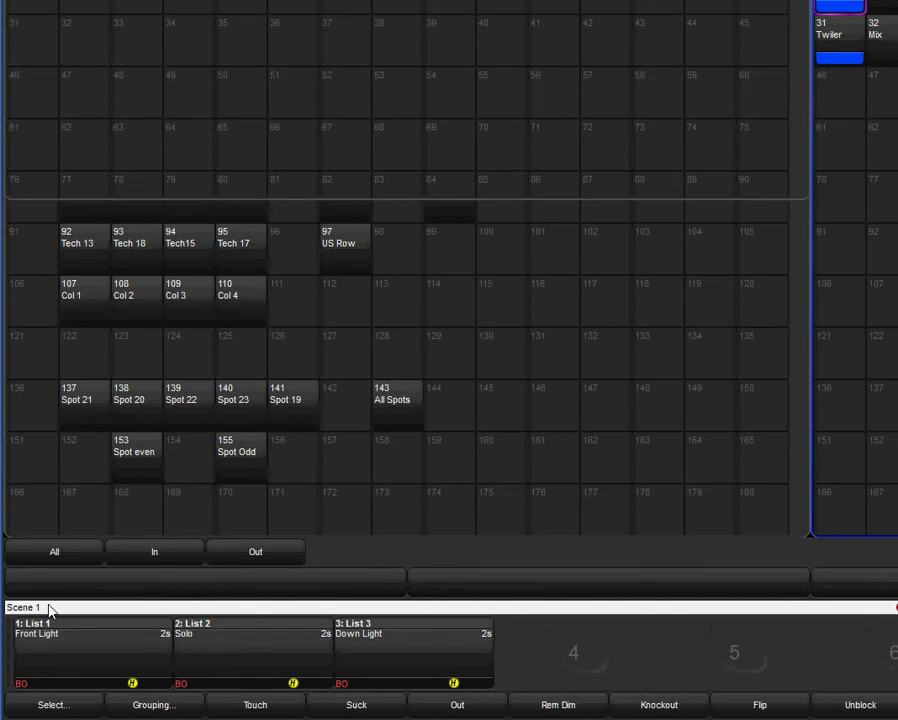
{"action": "type", "text": "5+s 16 > 20"}
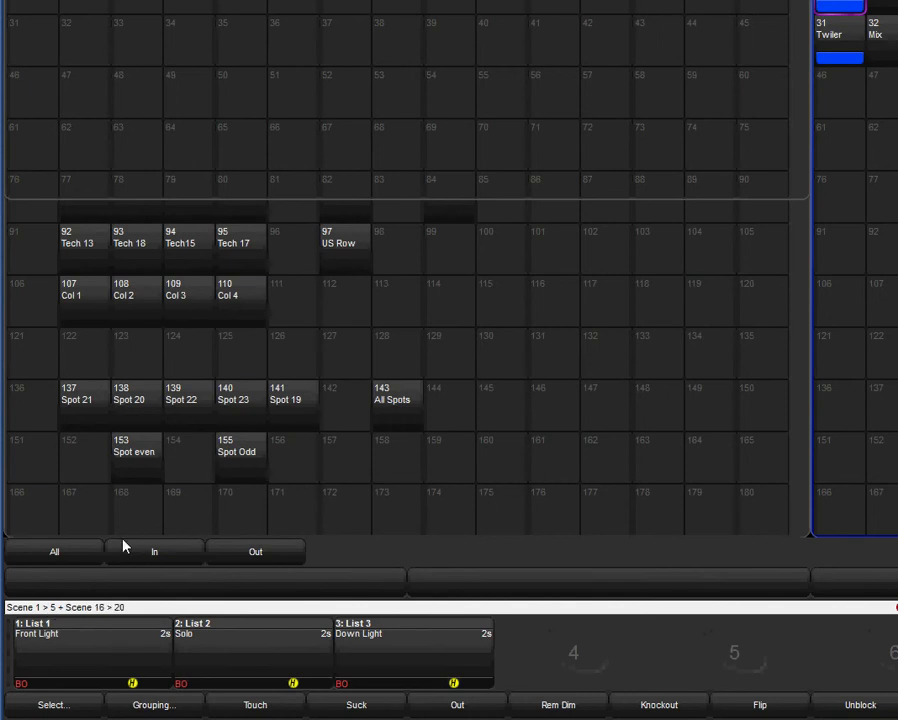
{"action": "type", "text": " + Scene 31 > 32 + Scene 35"}
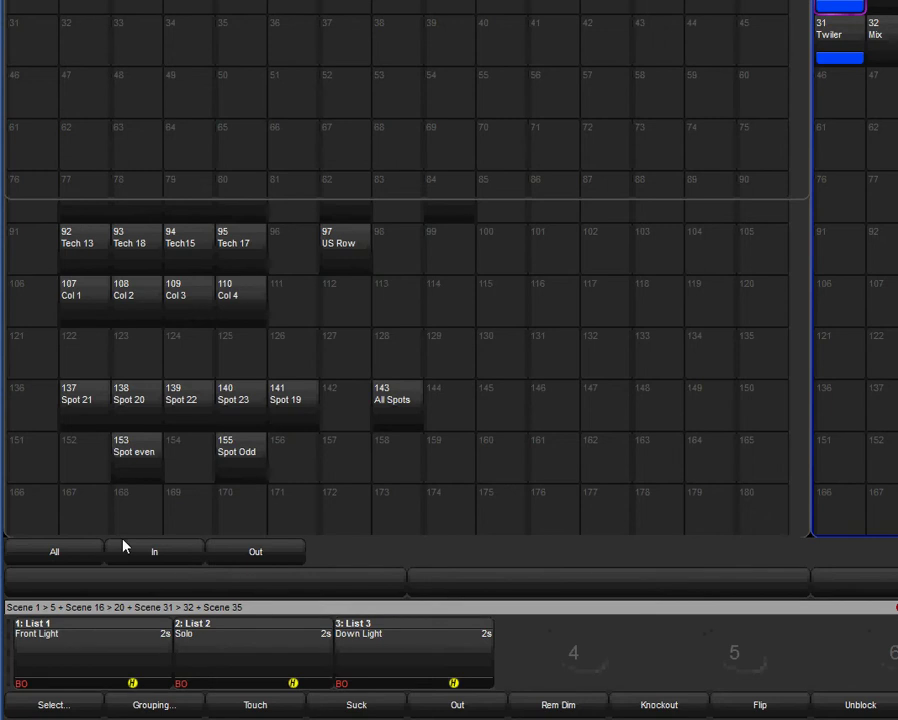
{"action": "key", "text": "k"}
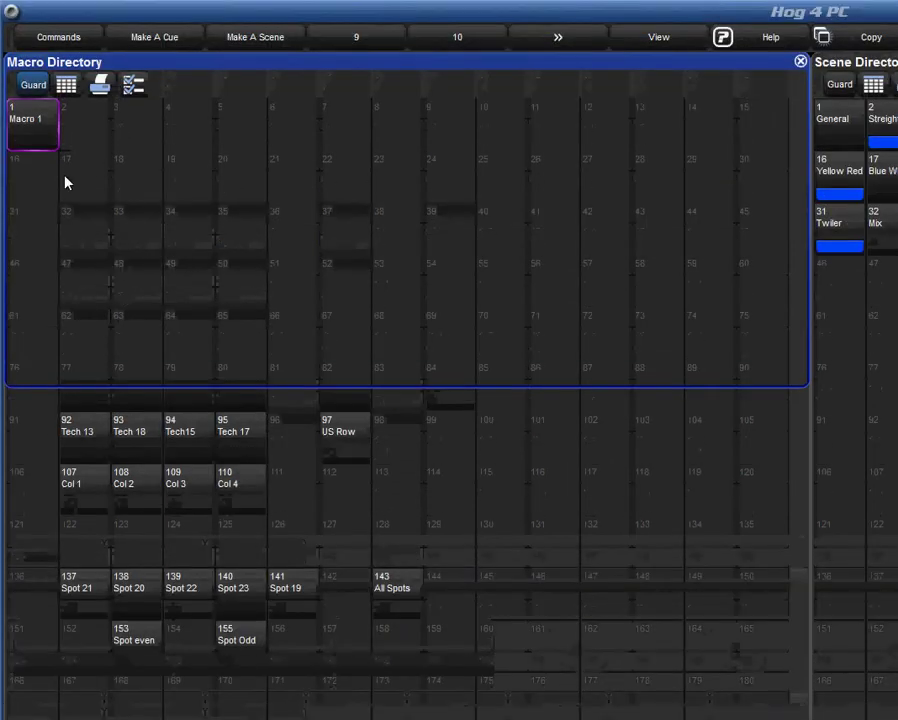
Step: Turn off Guard in the Macro Directory and delete Macro 1
{"action": "left_click", "coordinate": [30, 86]}
{"action": "left_click", "coordinate": [41, 138]}
{"action": "key", "text": "Delete"}
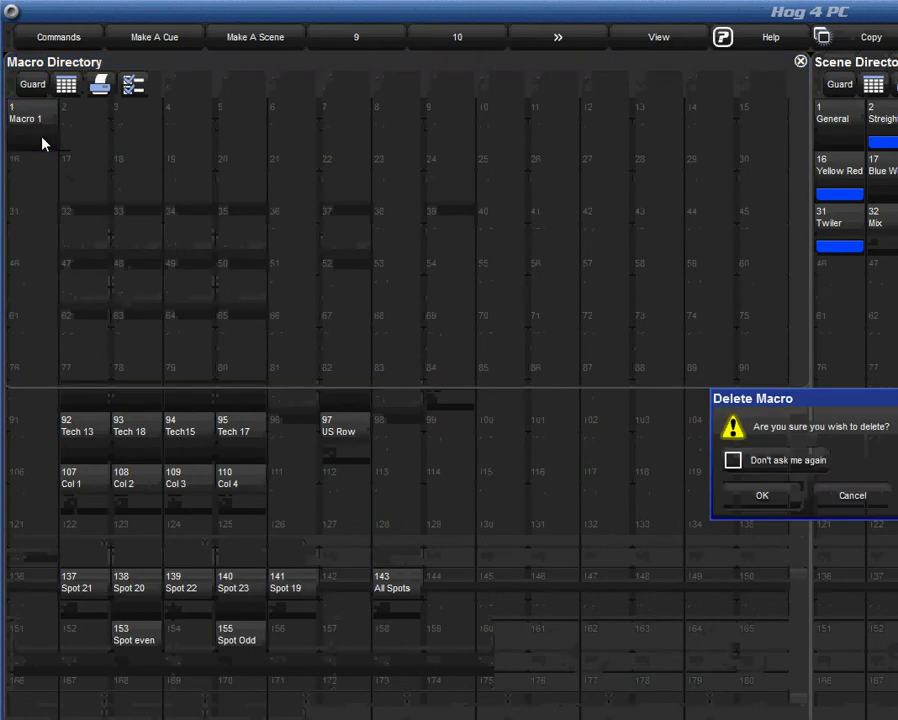
{"action": "left_click", "coordinate": [762, 496]}
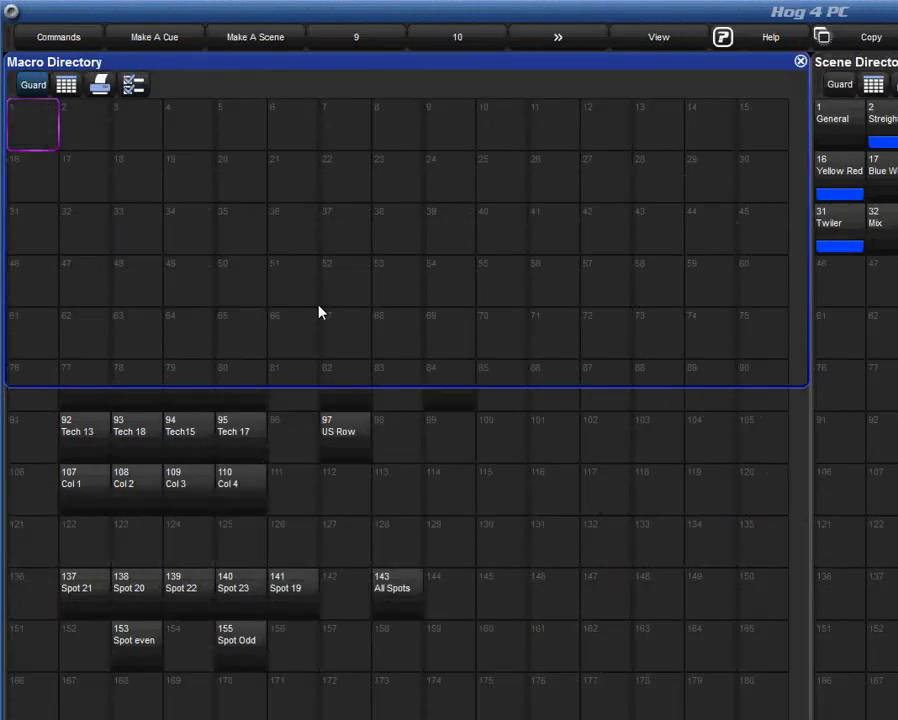
Step: Record Macro 1 with the command Scene 1 > 5 + Scene 16 > 20 + Scene 31 > 32 + Scene 35 Time 0 / 0
{"action": "left_click", "coordinate": [36, 126]}
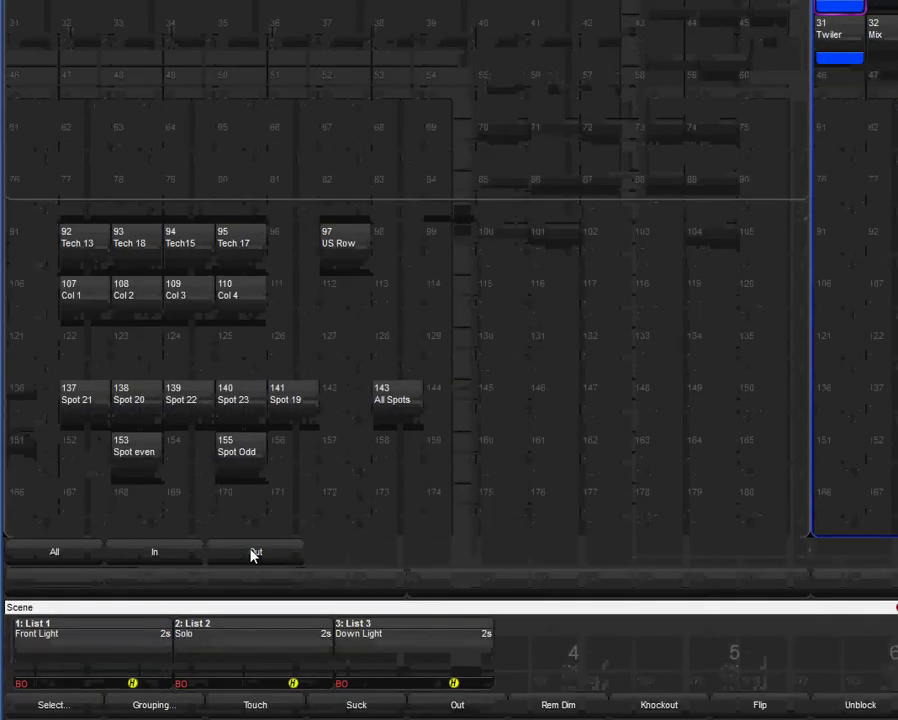
{"action": "type", "text": "1>5+s16>20"}
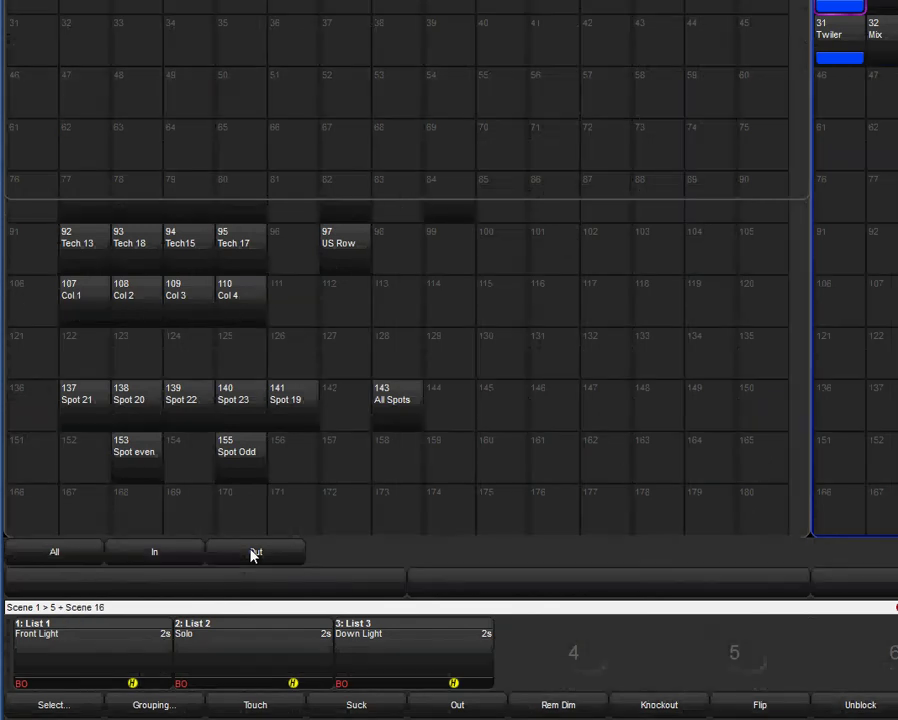
{"action": "type", "text": "s"}
{"action": "key", "text": "BackSpace"}
{"action": "type", "text": "+s"}
{"action": "type", "text": "31"}
{"action": "type", "text": ">32"}
{"action": "type", "text": "+s"}
{"action": "type", "text": "35 Time 0 / 0"}
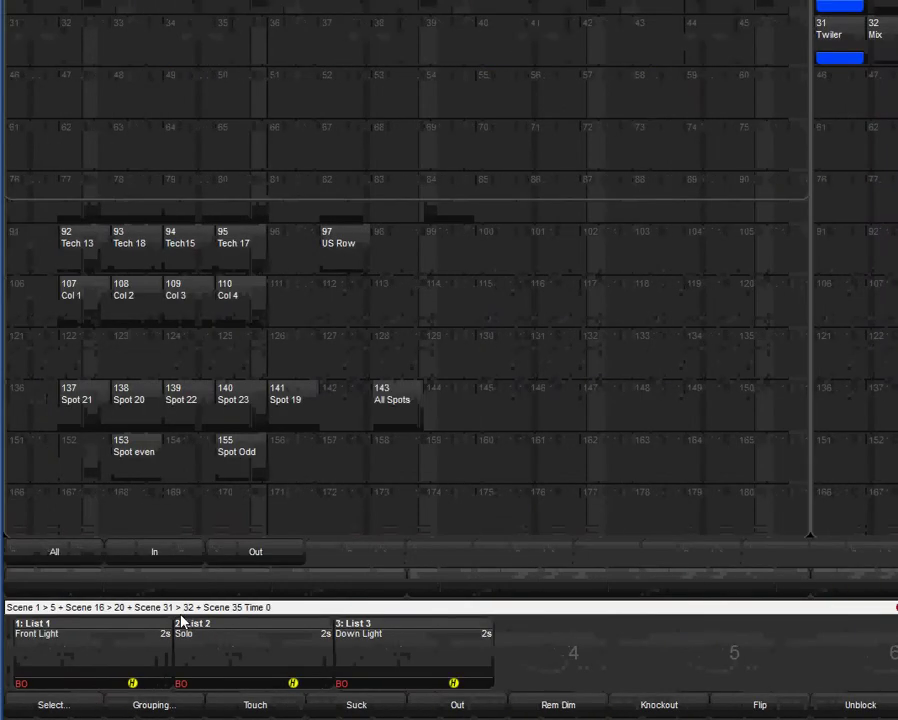
{"action": "key", "text": "Return"}
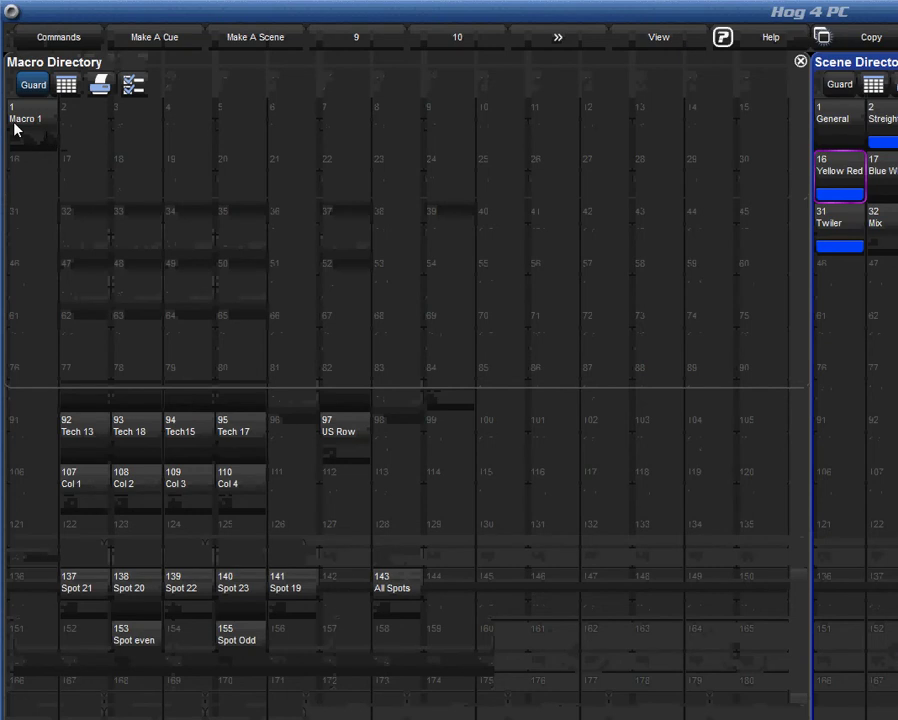
Step: Open Macro 1 for editing and look through its recorded steps
{"action": "left_click_drag", "start_coordinate": [22, 165], "coordinate": [38, 219]}
{"action": "double_click", "coordinate": [37, 138]}
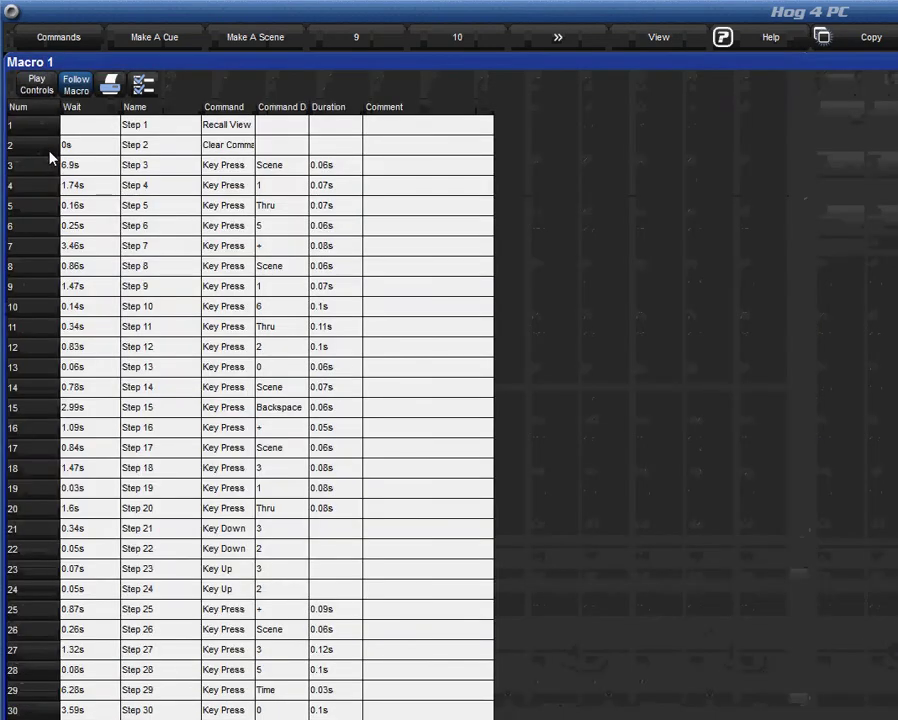
{"action": "scroll", "coordinate": [206, 426], "scroll_direction": "down", "scroll_amount": 1}
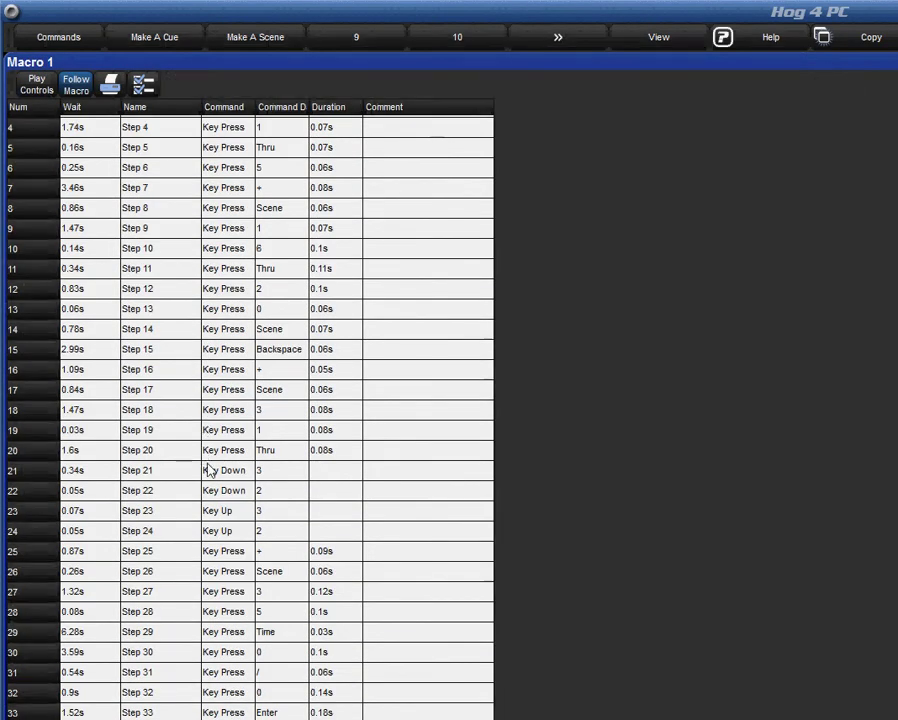
{"action": "scroll", "coordinate": [210, 468], "scroll_direction": "up", "scroll_amount": 1}
{"action": "scroll", "coordinate": [213, 468], "scroll_direction": "down", "scroll_amount": 1}
{"action": "scroll", "coordinate": [207, 480], "scroll_direction": "up", "scroll_amount": 1}
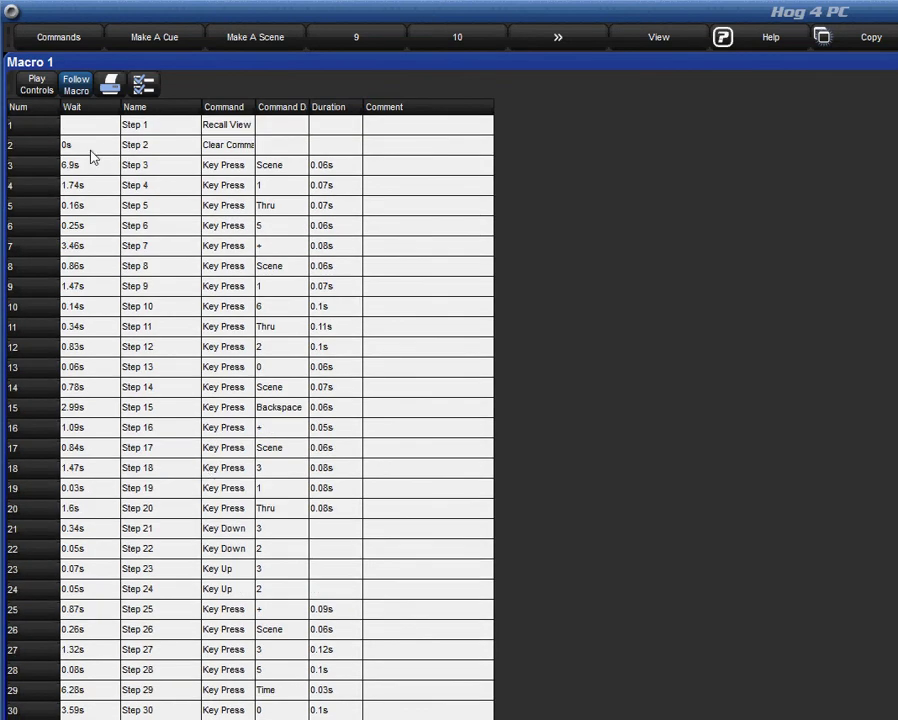
Step: Set the Wait time of Macro 1's steps 2 through 33 to 0 s
{"action": "left_click_drag", "start_coordinate": [90, 150], "coordinate": [148, 709]}
{"action": "left_click_drag", "start_coordinate": [148, 541], "coordinate": [82, 590]}
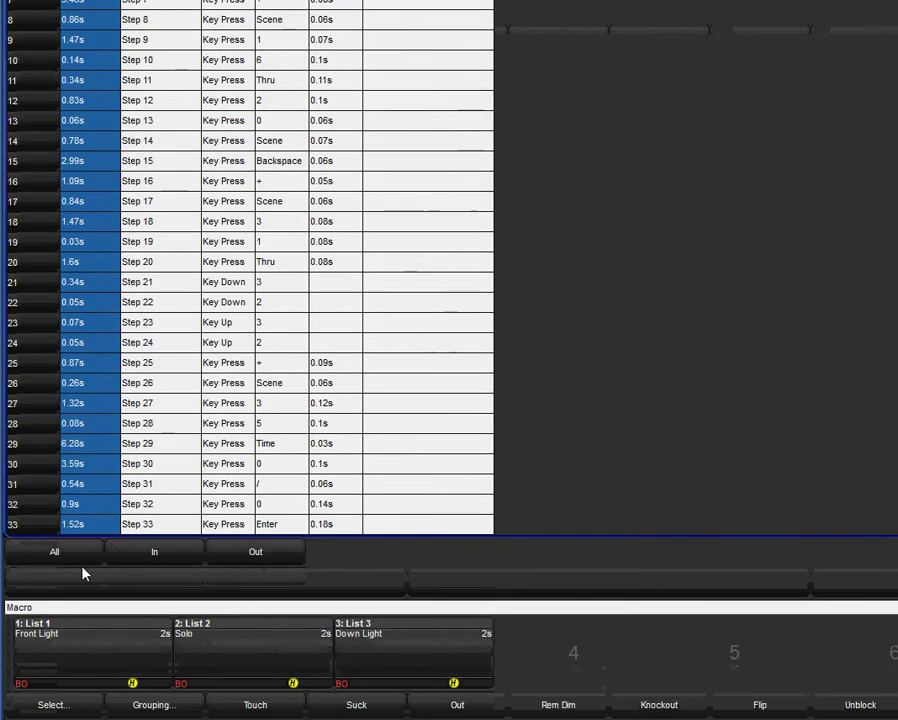
{"action": "type", "text": "0"}
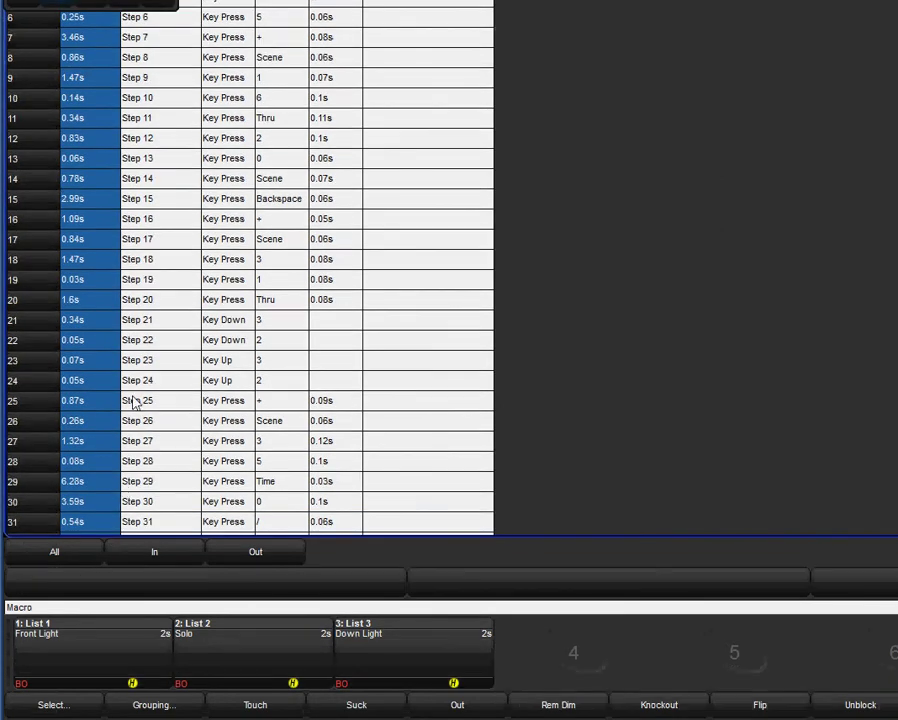
{"action": "key", "text": "Return"}
{"action": "scroll", "coordinate": [185, 295], "scroll_direction": "down", "scroll_amount": 1}
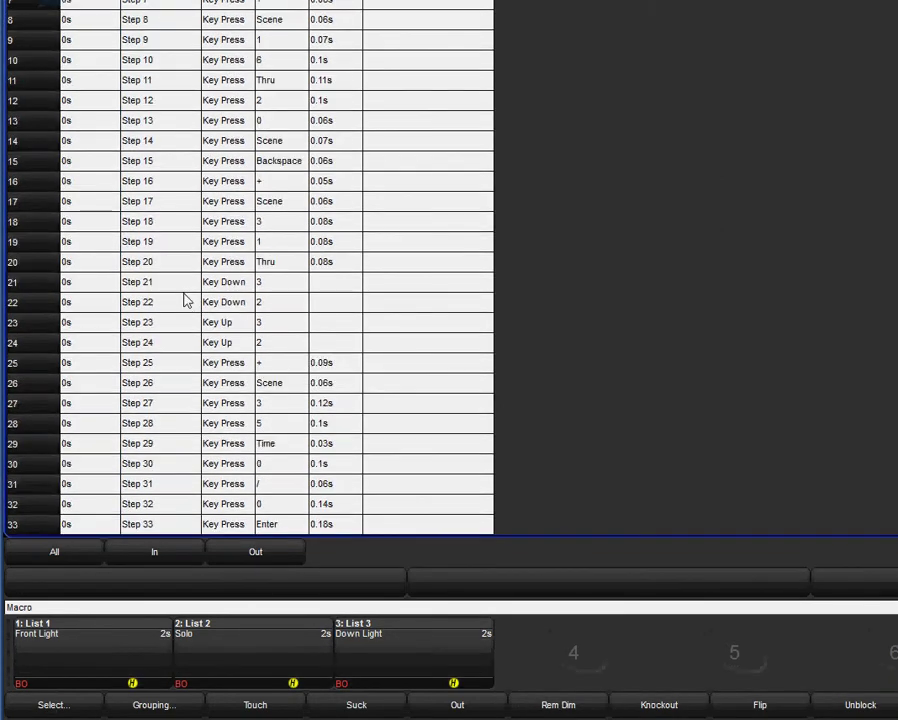
Step: Set the Wait time of Macro 1's steps 2 through 33 to 0.05 s
{"action": "scroll", "coordinate": [185, 295], "scroll_direction": "up", "scroll_amount": 1}
{"action": "left_click_drag", "start_coordinate": [84, 146], "coordinate": [95, 719]}
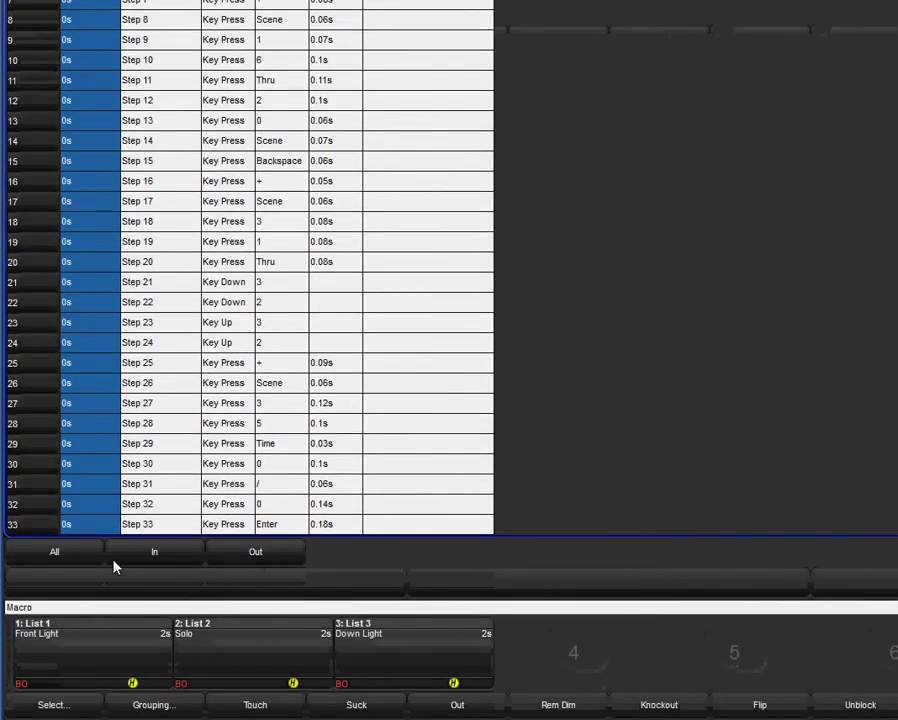
{"action": "key", "text": "0"}
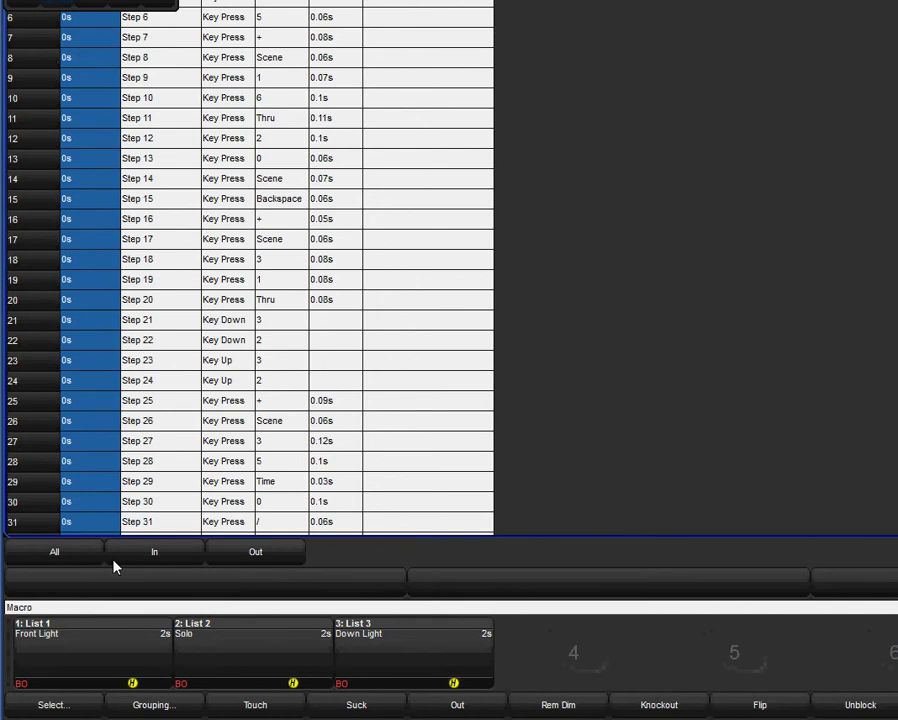
{"action": "type", "text": "0.05"}
{"action": "key", "text": "Return"}
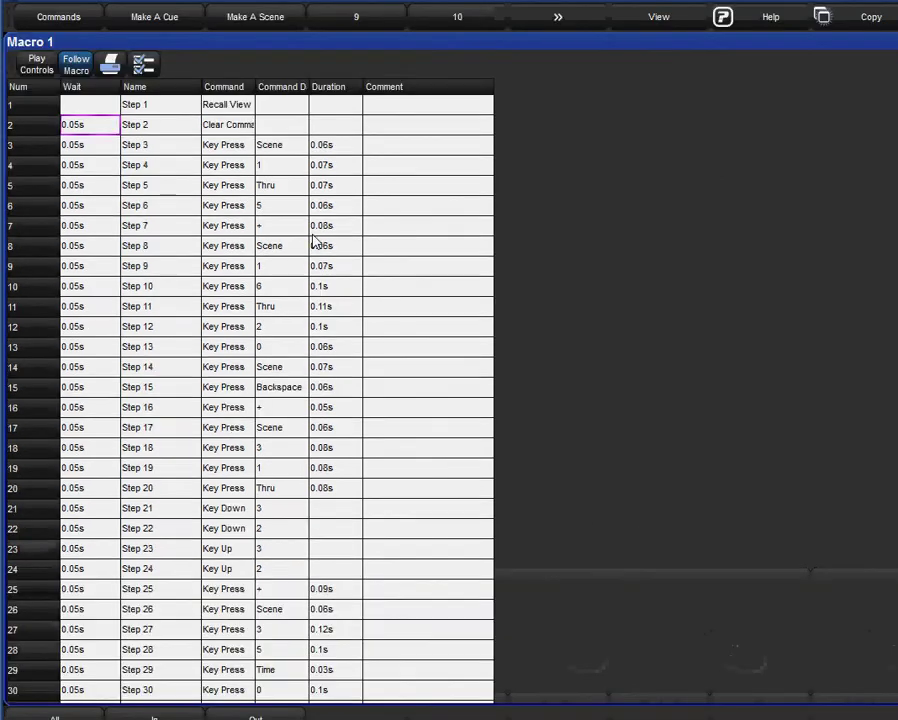
Step: Set the Duration of all key-press steps from step 3 through 33 to 0.06 s
{"action": "scroll", "coordinate": [326, 216], "scroll_direction": "down", "scroll_amount": 1}
{"action": "scroll", "coordinate": [326, 186], "scroll_direction": "up", "scroll_amount": 1}
{"action": "left_click_drag", "start_coordinate": [326, 165], "coordinate": [334, 535]}
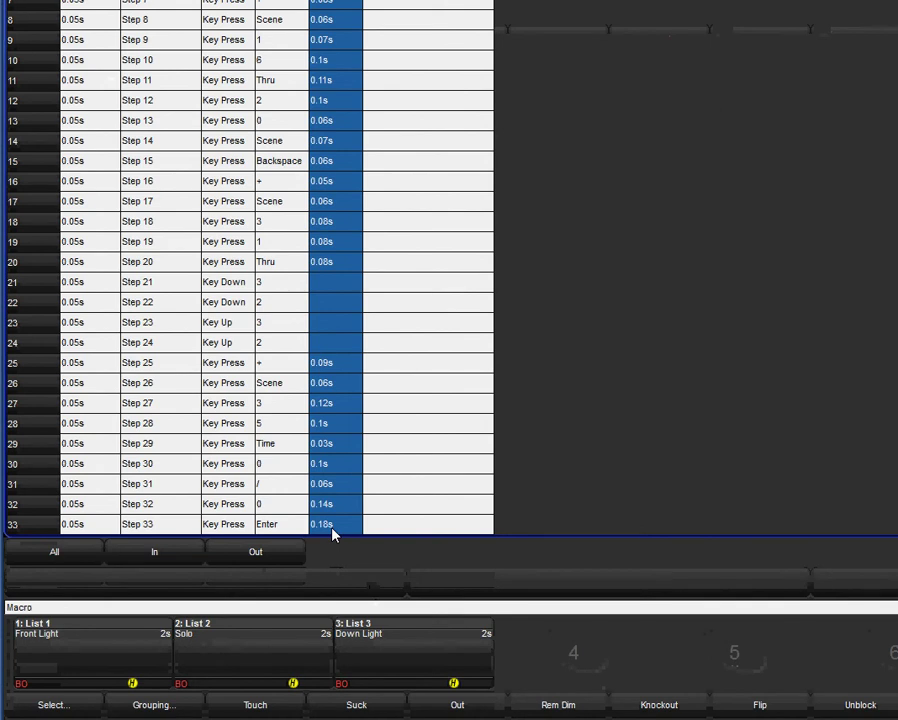
{"action": "scroll", "coordinate": [332, 530], "scroll_direction": "up", "scroll_amount": 1}
{"action": "type", "text": "0."}
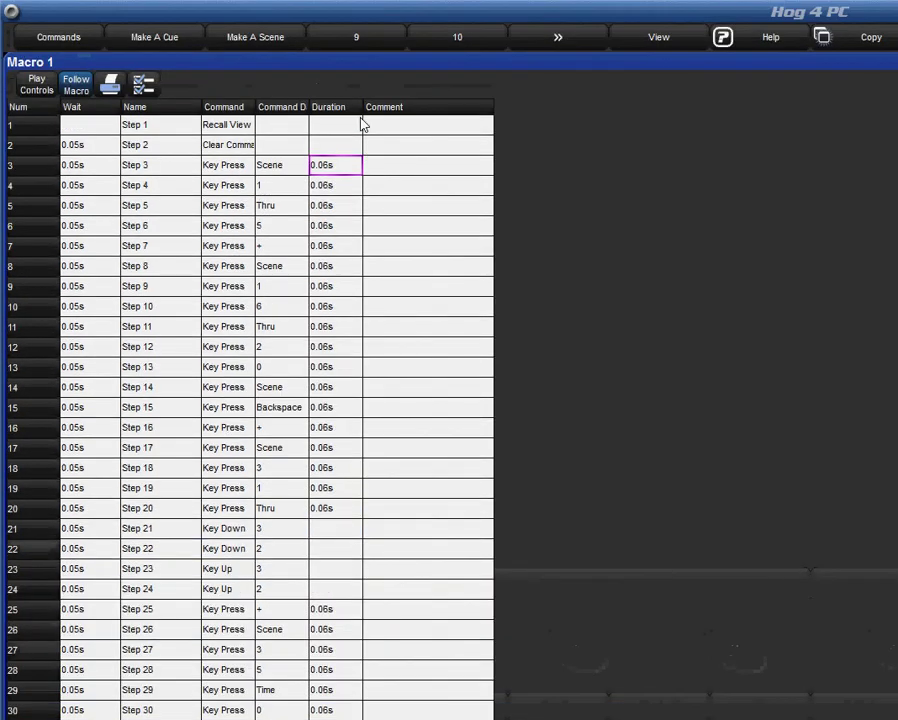
Step: Set the Duration of steps 3, 4 and 5 to 0 s one by one
{"action": "left_click", "coordinate": [333, 168]}
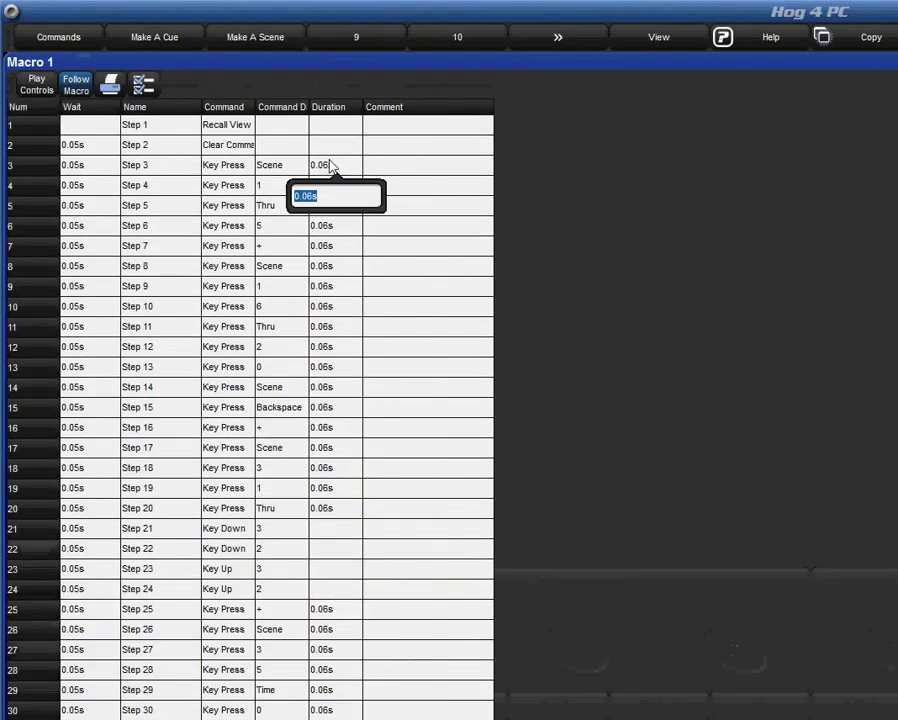
{"action": "type", "text": "0"}
{"action": "key", "text": "Return"}
{"action": "left_click", "coordinate": [335, 190]}
{"action": "type", "text": "0"}
{"action": "key", "text": "Return"}
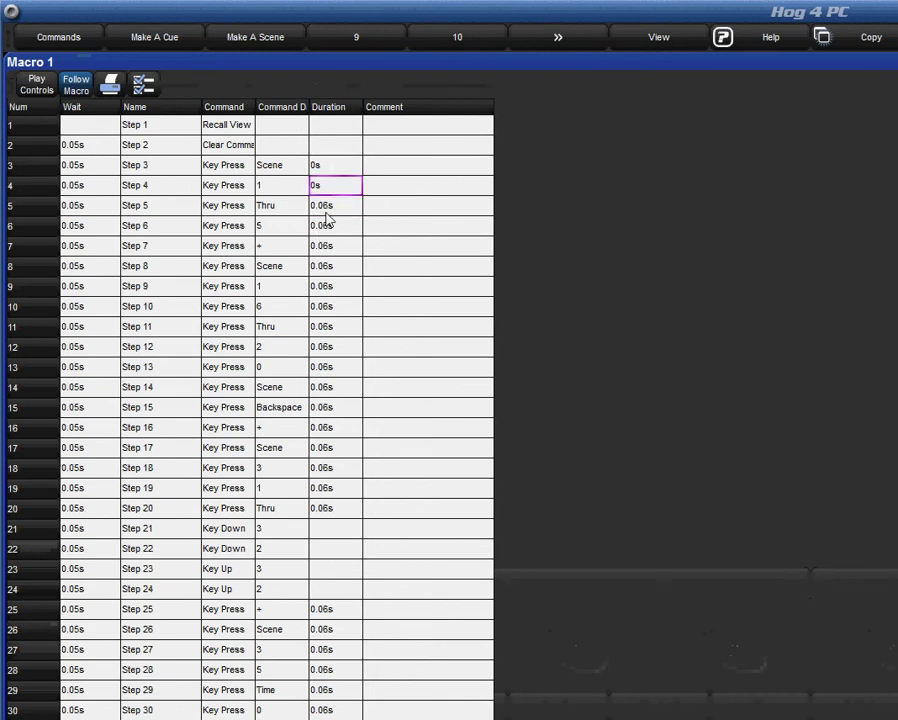
{"action": "left_click", "coordinate": [327, 207]}
{"action": "type", "text": "0"}
{"action": "key", "text": "Return"}
Step: Set the Duration of steps 6 through 20 to 0 s together
{"action": "left_click_drag", "start_coordinate": [330, 226], "coordinate": [338, 510]}
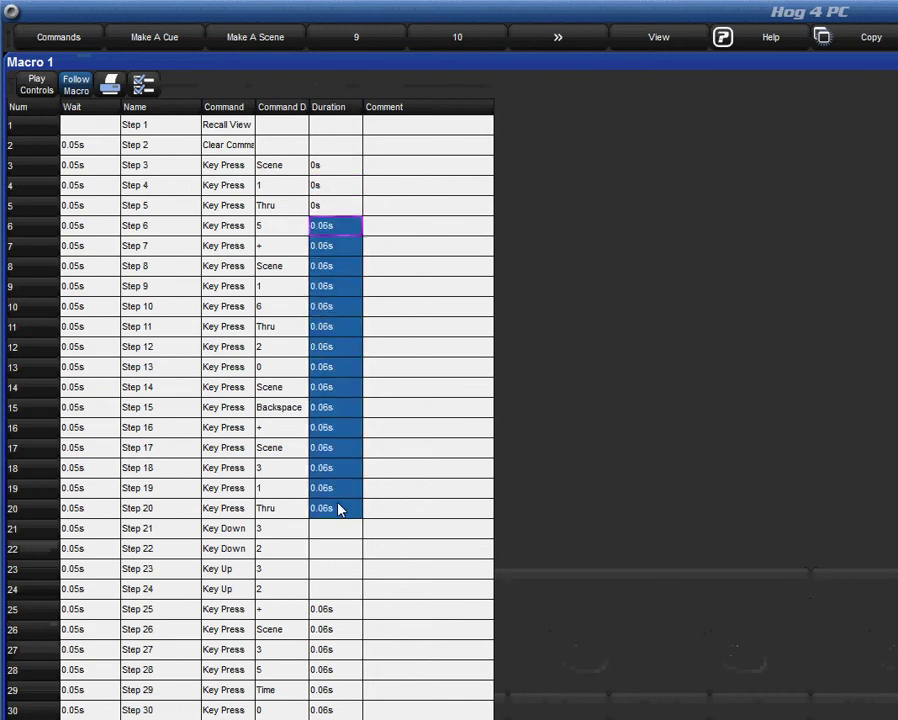
{"action": "type", "text": "s"}
{"action": "type", "text": "0"}
{"action": "key", "text": "Return"}
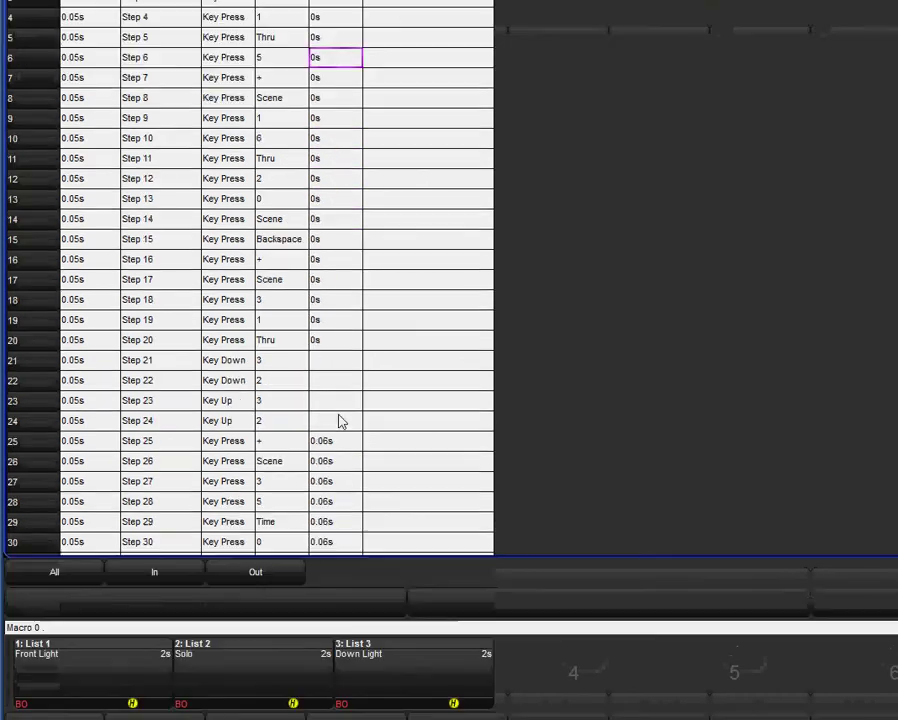
Step: Set the Duration of the key-press steps from step 25 to the end of the macro to 0 s
{"action": "left_click_drag", "start_coordinate": [335, 609], "coordinate": [329, 719]}
{"action": "left_click_drag", "start_coordinate": [329, 580], "coordinate": [324, 570]}
{"action": "type", "text": "0"}
{"action": "key", "text": "Return"}
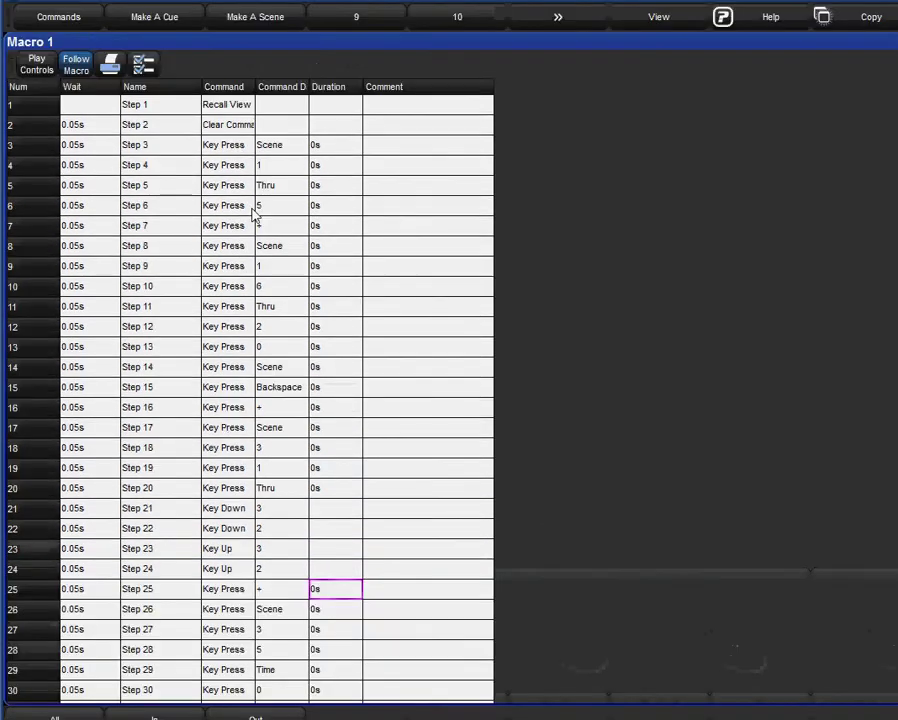
Step: Delete step 1, Recall View, from the macro and close the macro's editing window
{"action": "left_click", "coordinate": [226, 130]}
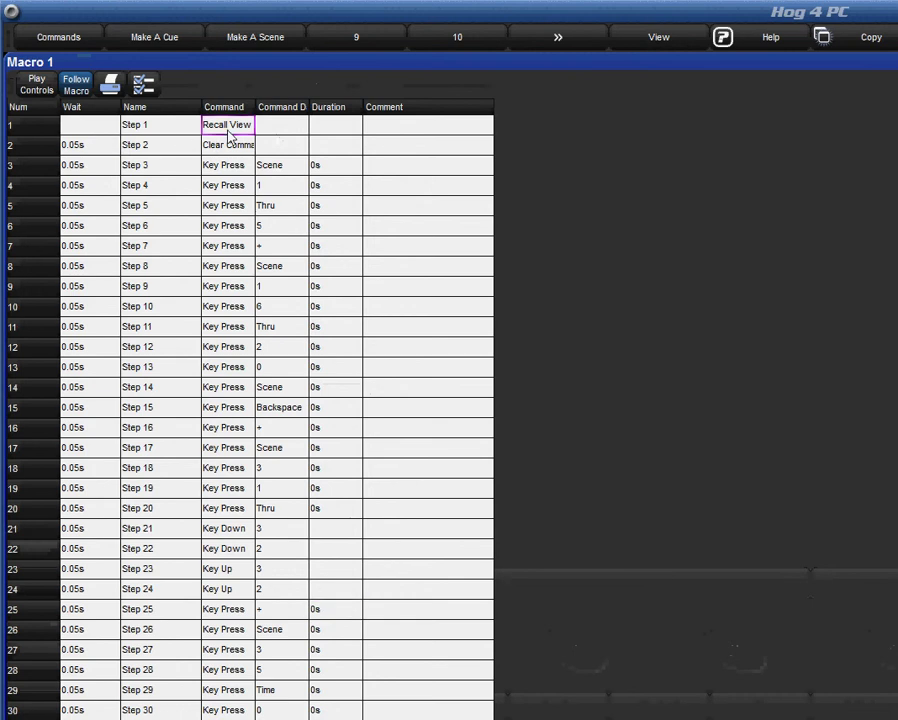
{"action": "left_click", "coordinate": [22, 130]}
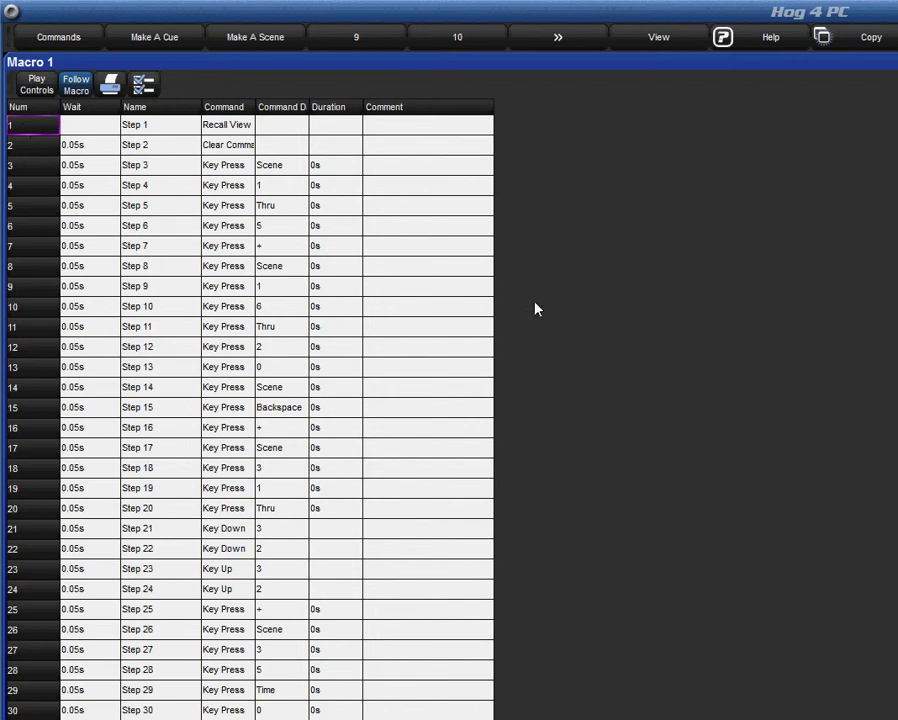
{"action": "key", "text": "Delete"}
{"action": "left_click", "coordinate": [726, 494]}
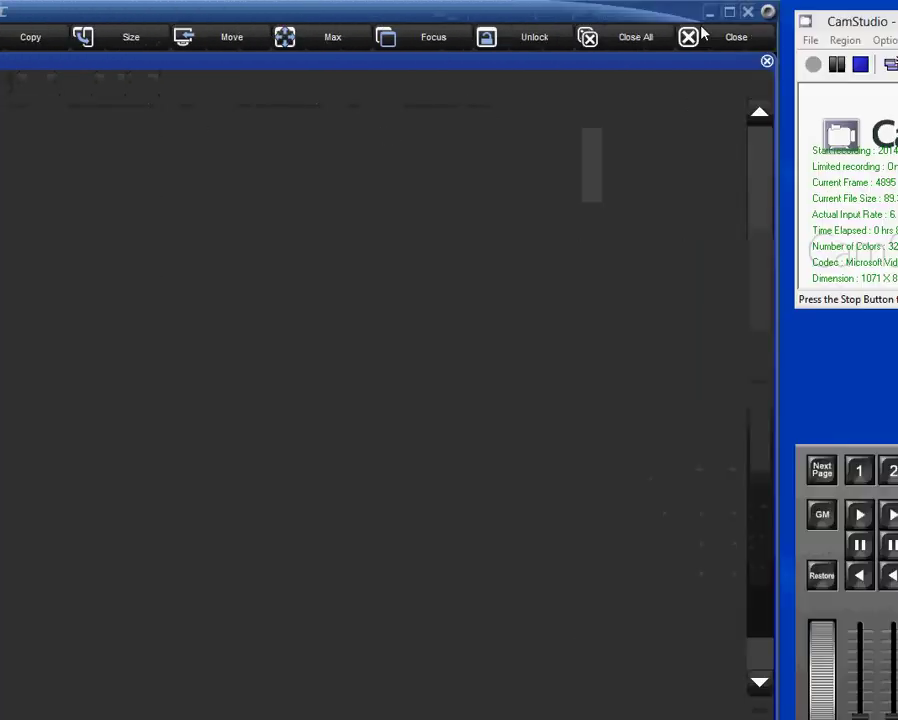
{"action": "left_click", "coordinate": [533, 35]}
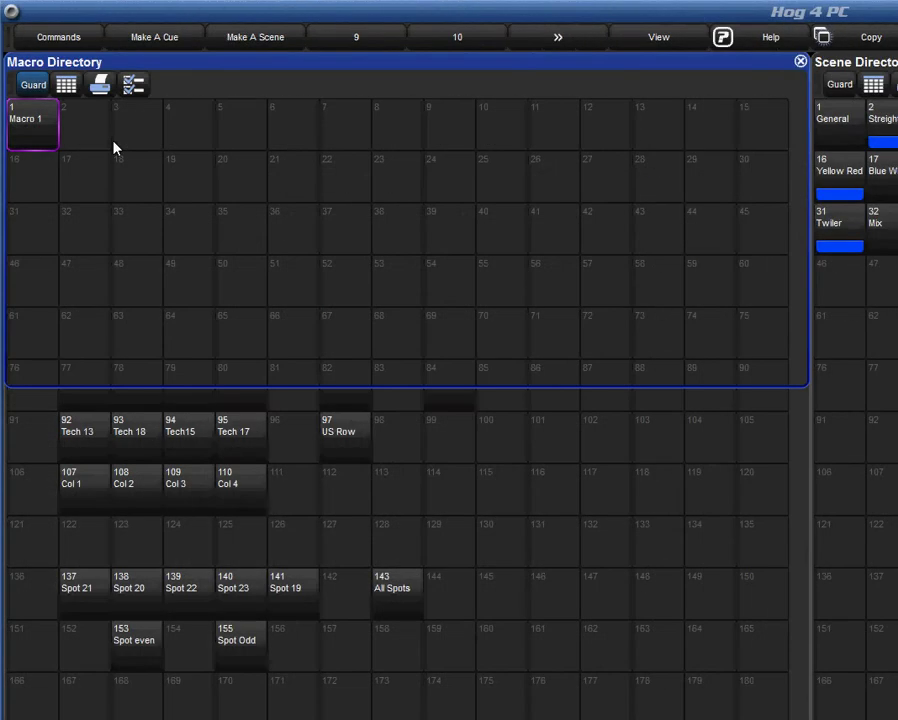
Step: Rename macro 1 in the Macro Directory as Time 0s
{"action": "right_click", "coordinate": [43, 131]}
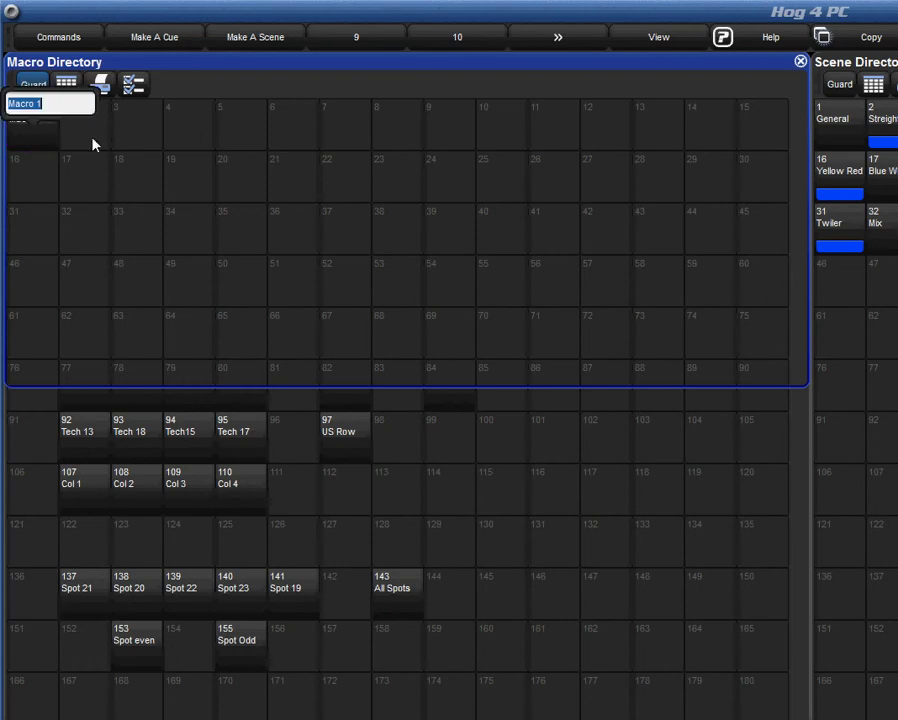
{"action": "type", "text": "Time 0s"}
{"action": "key", "text": "Return"}
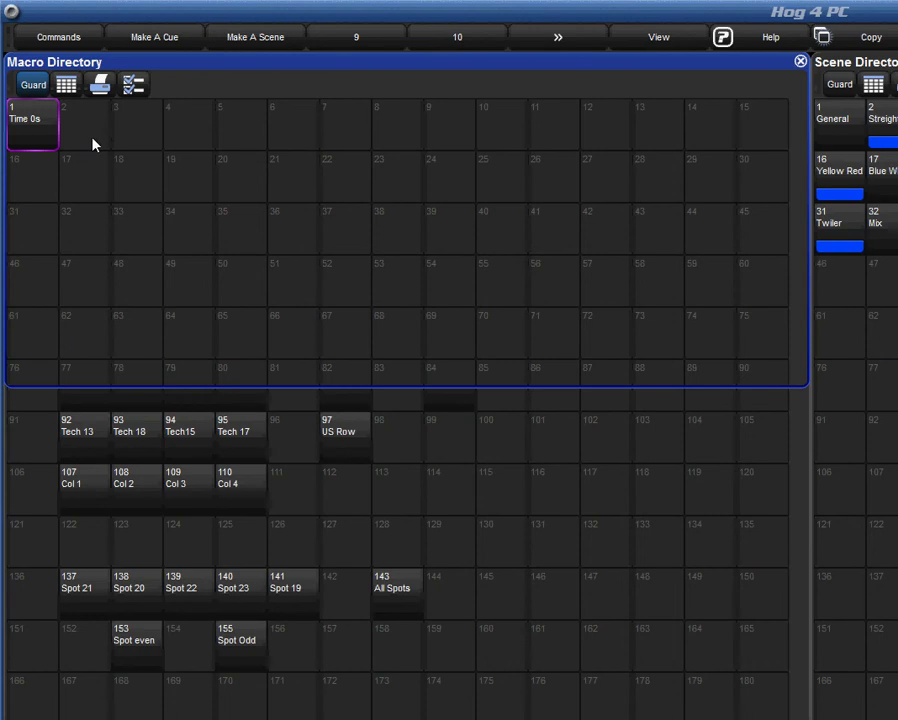
Step: Turn off Guard in the Macro Directory and run macro 1
{"action": "left_click", "coordinate": [26, 86]}
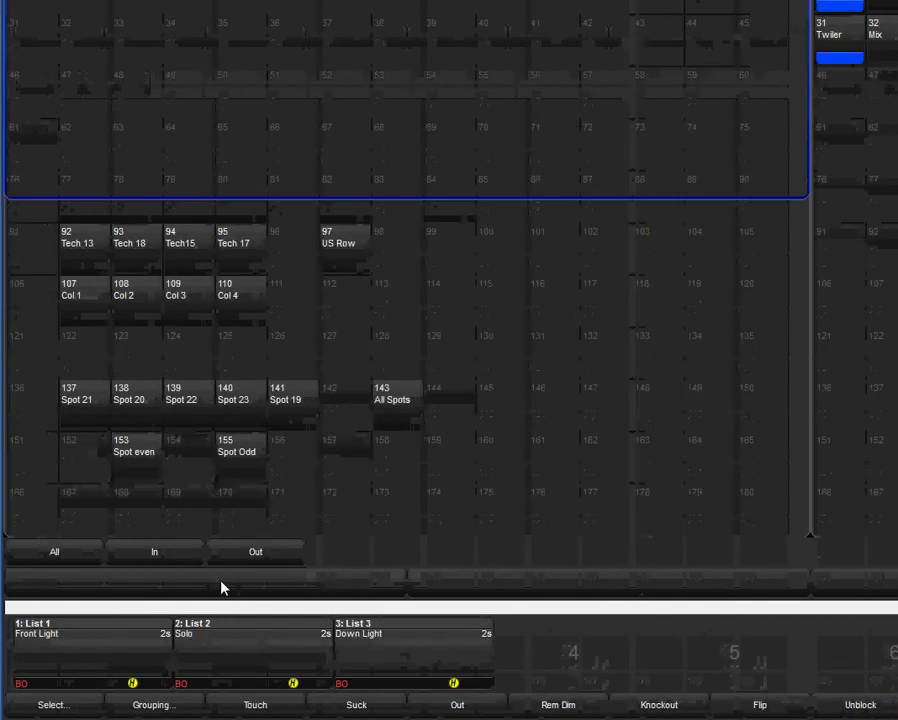
{"action": "type", "text": "m1"}
{"action": "key", "text": "Return"}
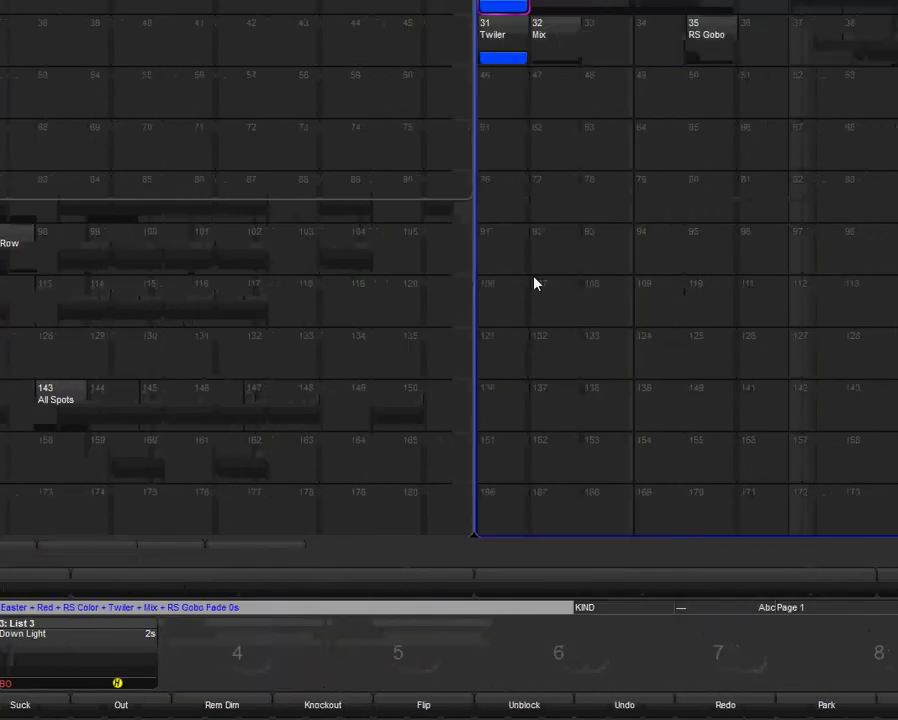
Step: Test the scene transitions by playing Blind, Solo, Red, Easter, Blue White and Mix, dismissing the demo timeout notice
{"action": "left_click", "coordinate": [614, 118]}
{"action": "left_click", "coordinate": [647, 146]}
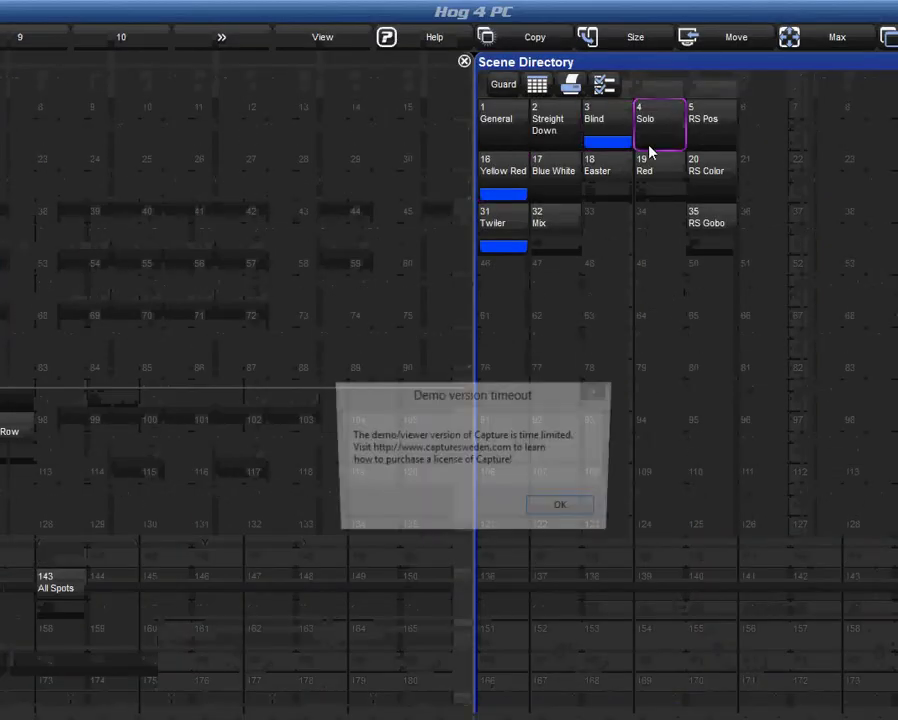
{"action": "left_click", "coordinate": [568, 513]}
{"action": "left_click", "coordinate": [643, 186]}
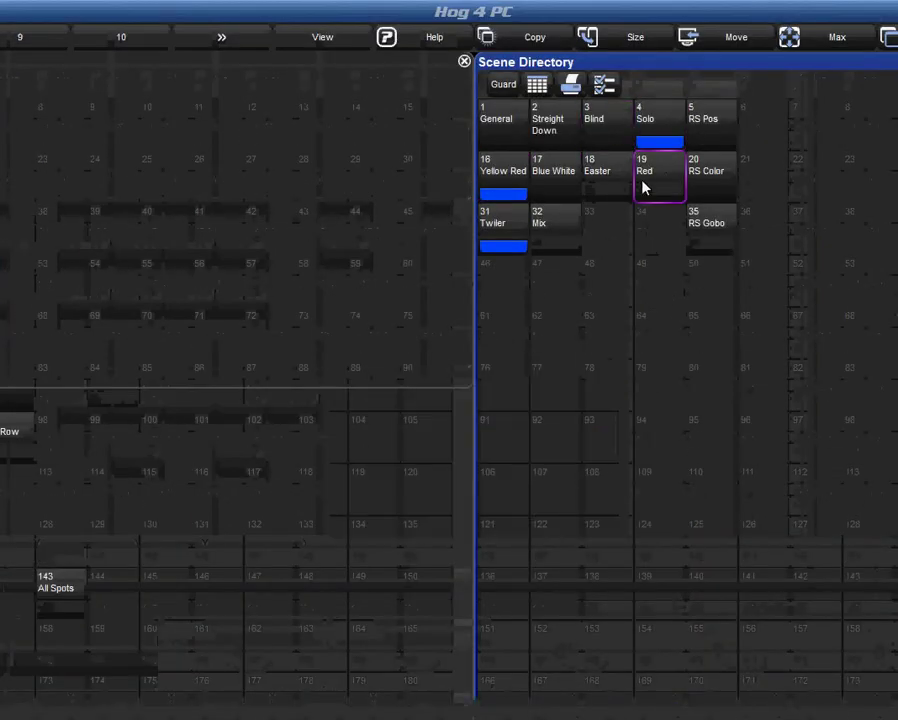
{"action": "left_click", "coordinate": [590, 187]}
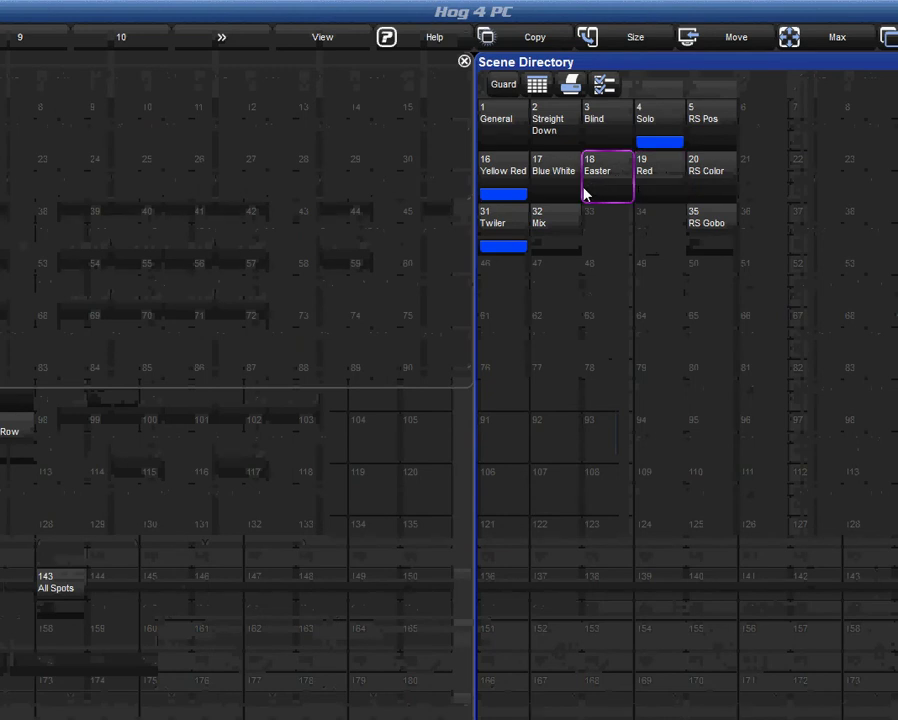
{"action": "left_click", "coordinate": [549, 188]}
{"action": "left_click", "coordinate": [550, 241]}
{"action": "left_click", "coordinate": [588, 182]}
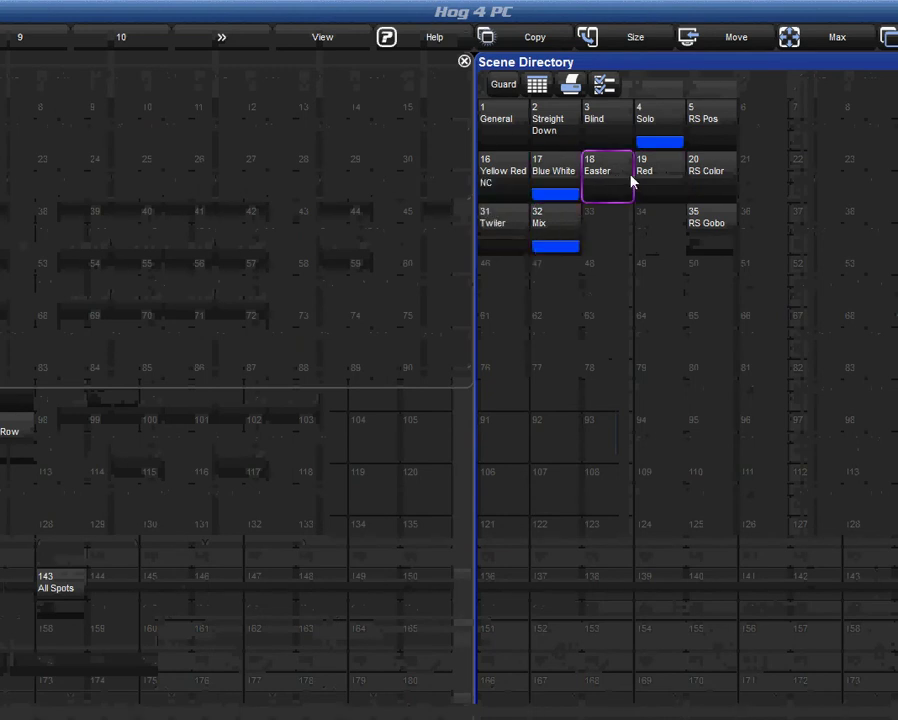
{"action": "left_click", "coordinate": [650, 184]}
{"action": "left_click", "coordinate": [550, 184]}
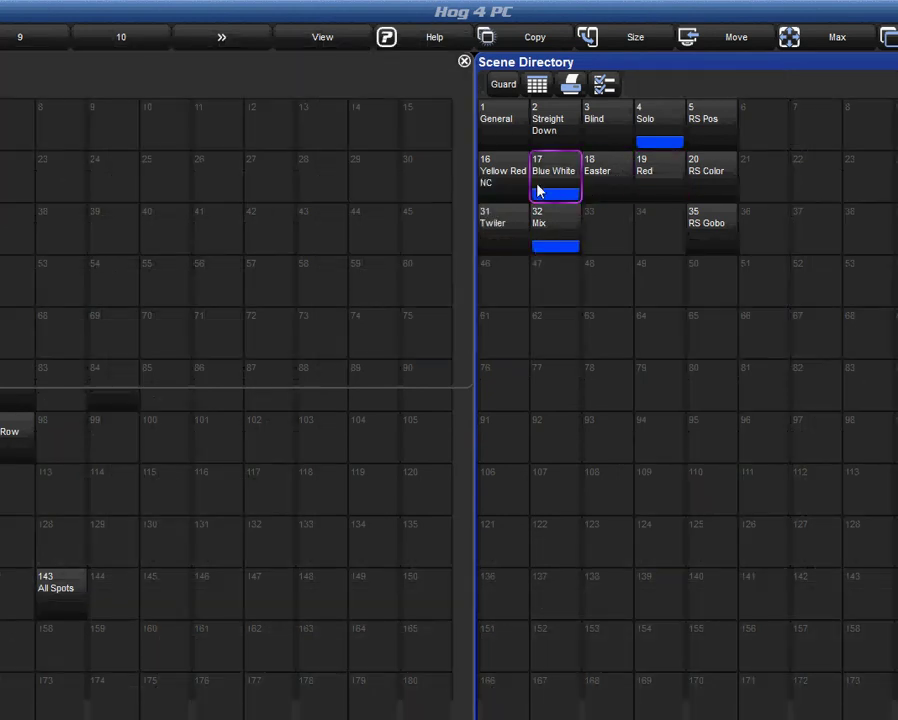
Step: Continue testing by playing Yellow Red NC, Twiler, Blue White, Easter, Red, RS Gobo and Mix in turn
{"action": "left_click", "coordinate": [507, 195]}
{"action": "left_click", "coordinate": [512, 220]}
{"action": "left_click", "coordinate": [570, 195]}
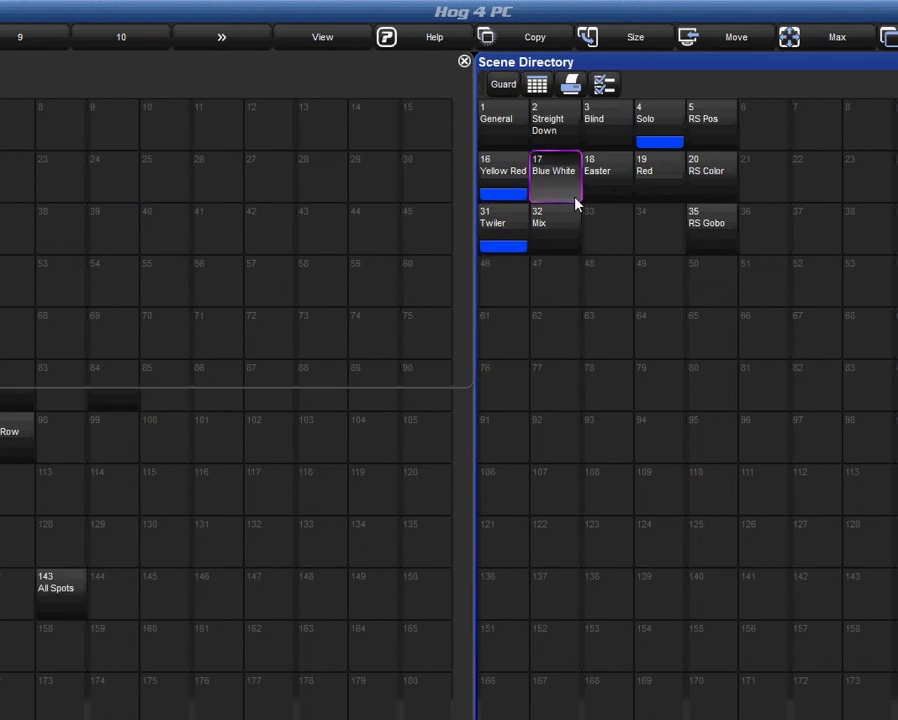
{"action": "left_click", "coordinate": [612, 178]}
{"action": "left_click", "coordinate": [656, 183]}
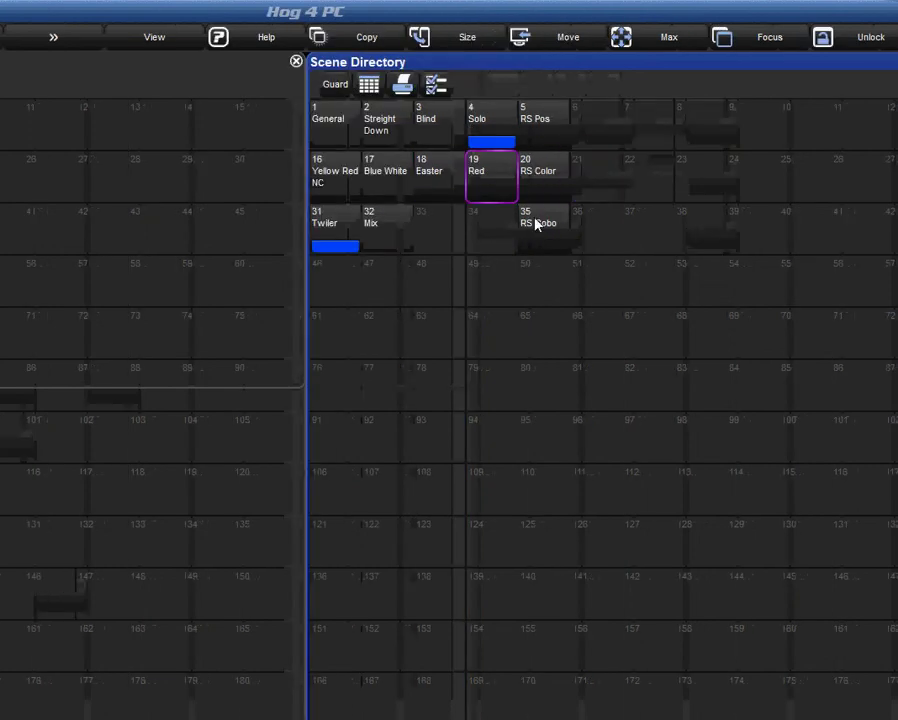
{"action": "left_click", "coordinate": [702, 224]}
{"action": "left_click", "coordinate": [586, 183]}
{"action": "left_click", "coordinate": [380, 190]}
{"action": "left_click", "coordinate": [354, 230]}
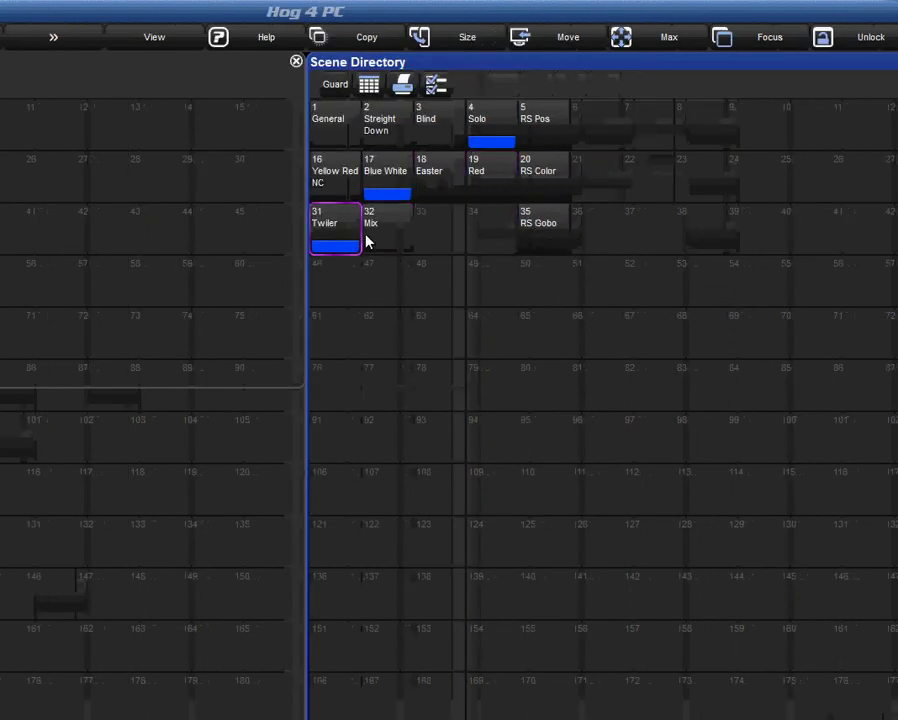
{"action": "left_click", "coordinate": [386, 241]}
{"action": "left_click", "coordinate": [345, 227]}
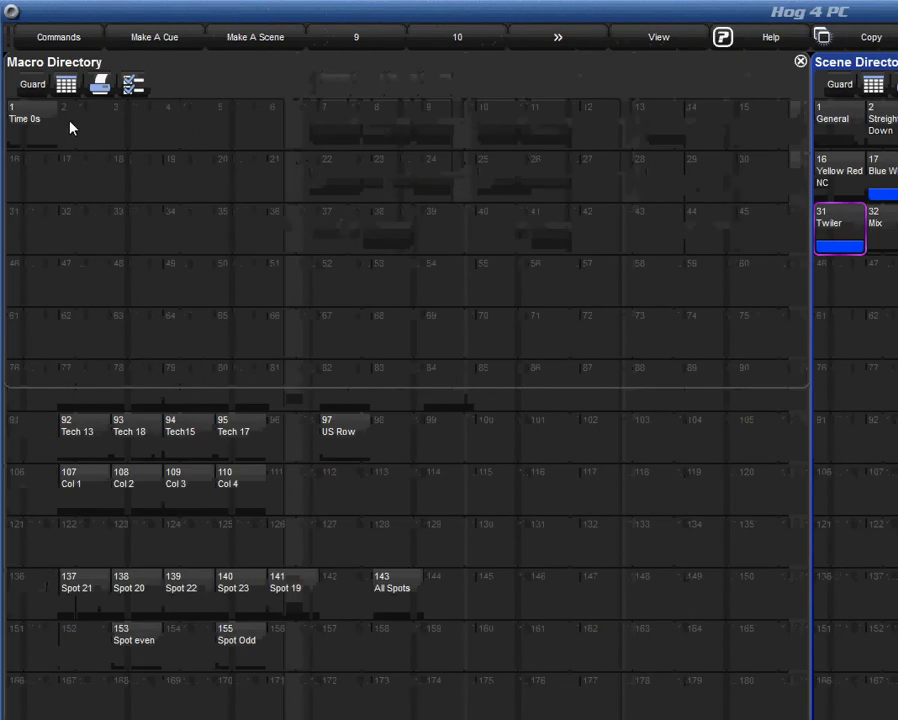
Step: Turn Guard back on in the Macro Directory and copy the Time 0s macro to slot 2
{"action": "left_click", "coordinate": [31, 86]}
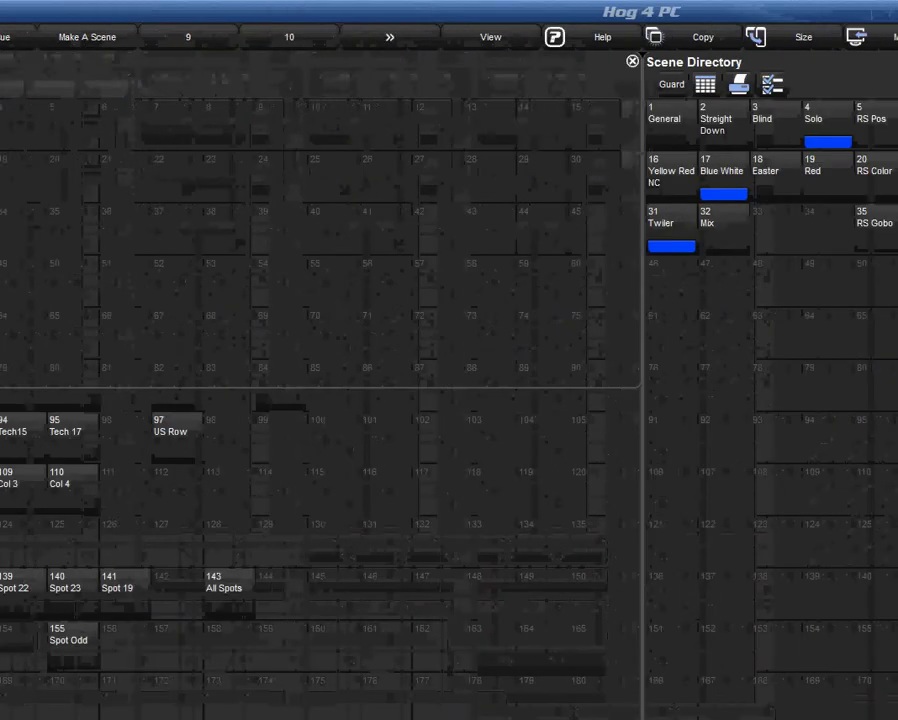
{"action": "left_click", "coordinate": [90, 133]}
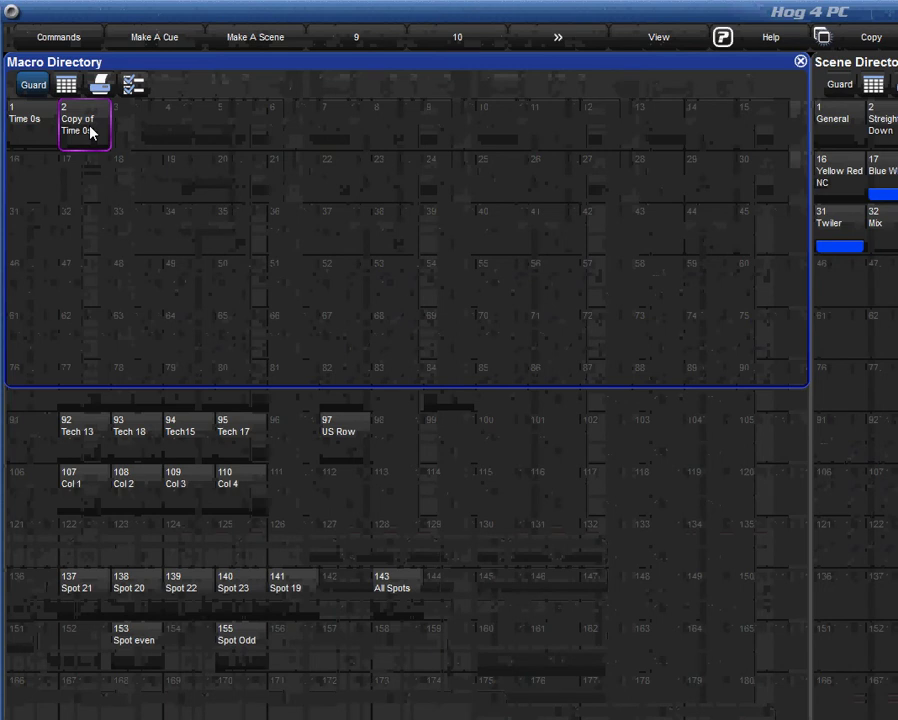
Step: In the copied macro, set the Command Data of steps 30 and 32 to 1, and close its editing window
{"action": "double_click", "coordinate": [90, 133]}
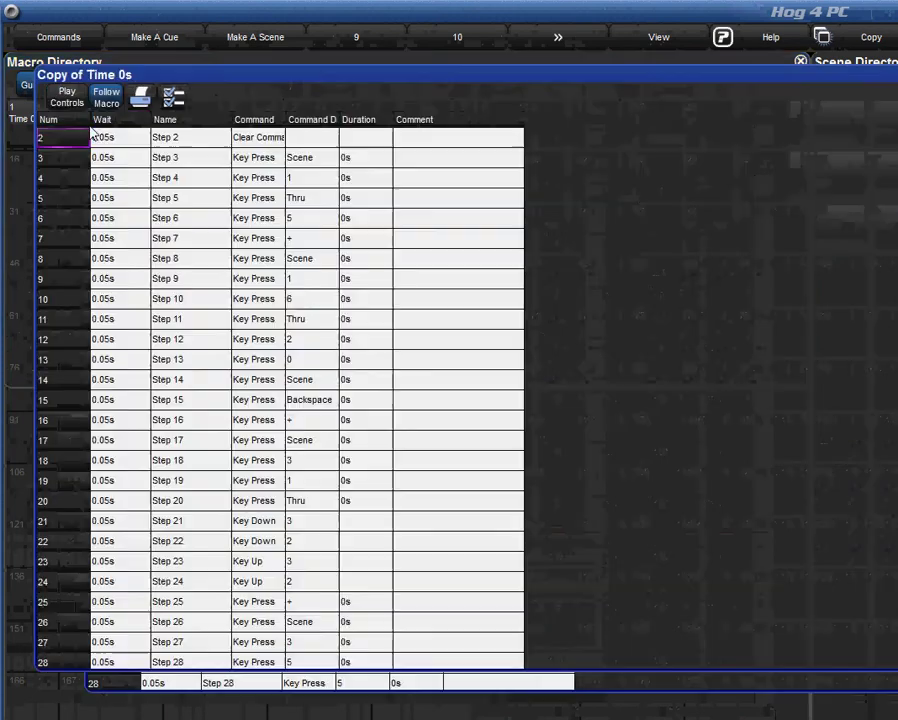
{"action": "scroll", "coordinate": [272, 265], "scroll_direction": "down", "scroll_amount": 1}
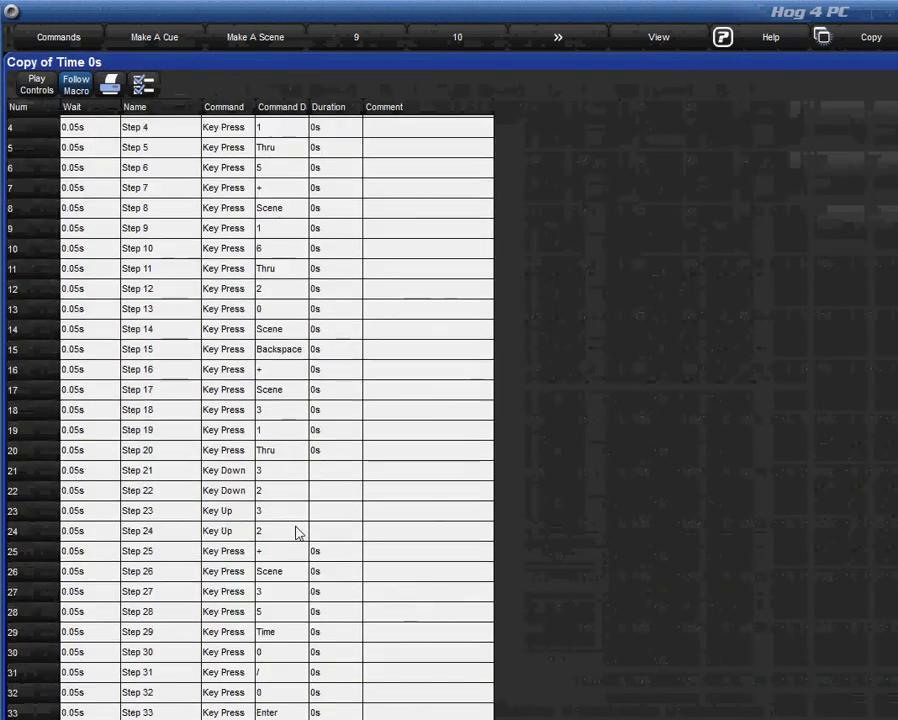
{"action": "scroll", "coordinate": [264, 194], "scroll_direction": "up", "scroll_amount": 1}
{"action": "scroll", "coordinate": [270, 470], "scroll_direction": "down", "scroll_amount": 1}
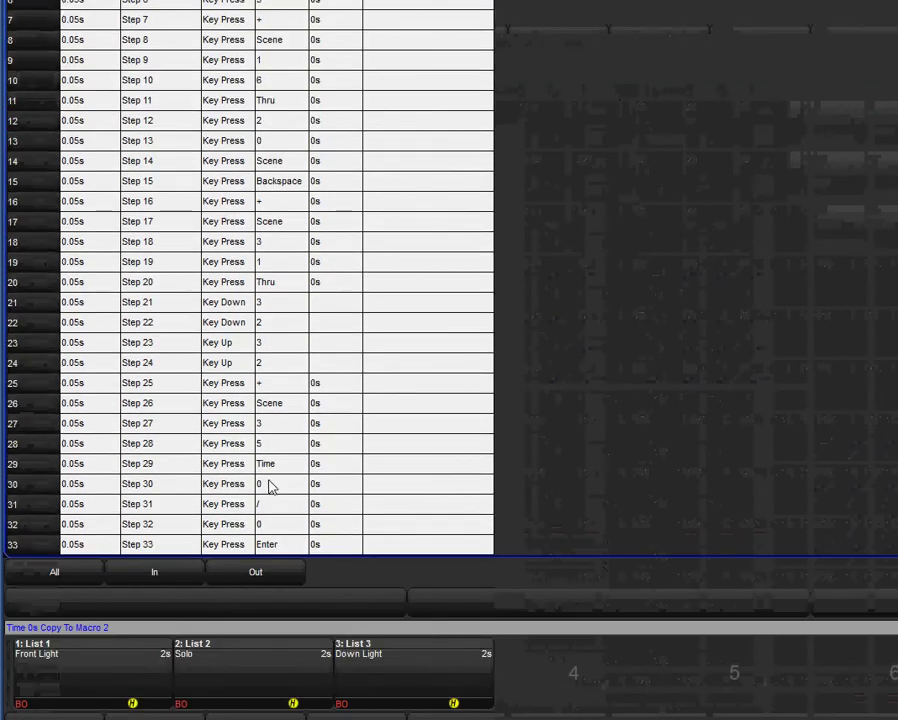
{"action": "left_click", "coordinate": [271, 485]}
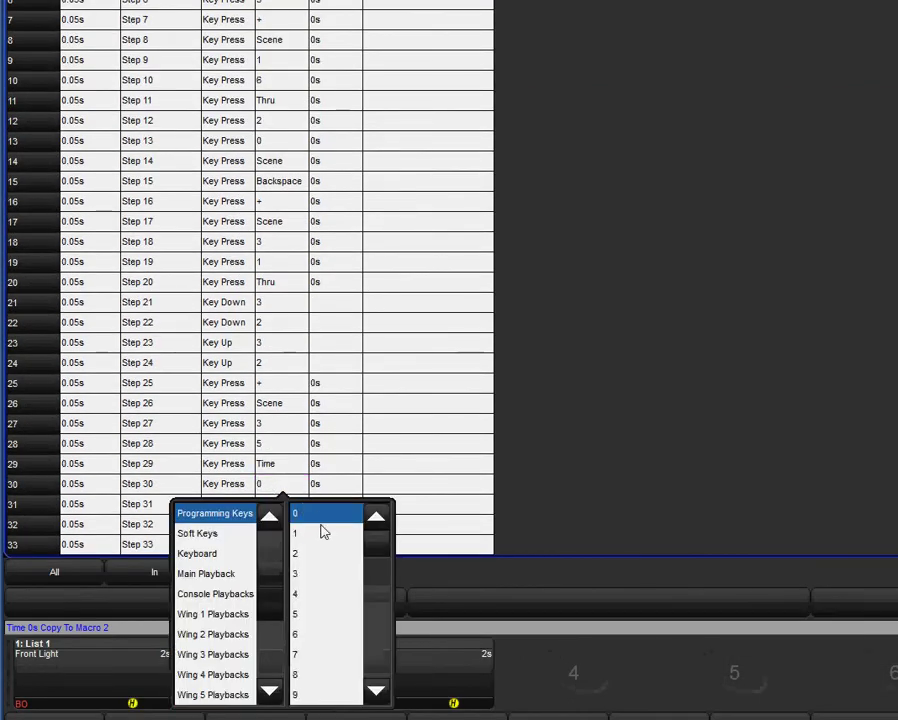
{"action": "left_click", "coordinate": [294, 446]}
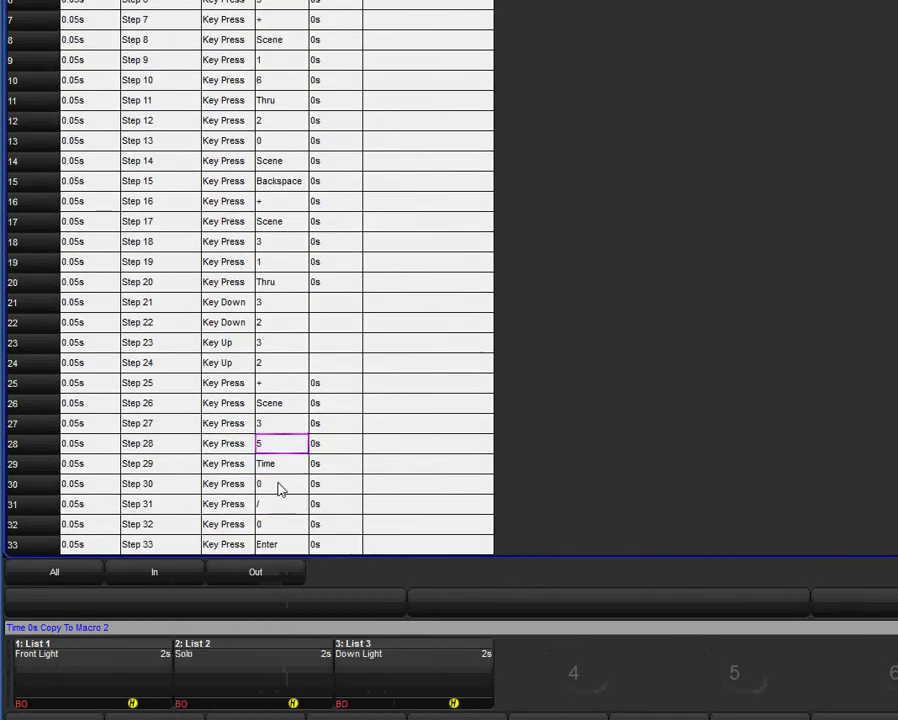
{"action": "left_click", "coordinate": [279, 486]}
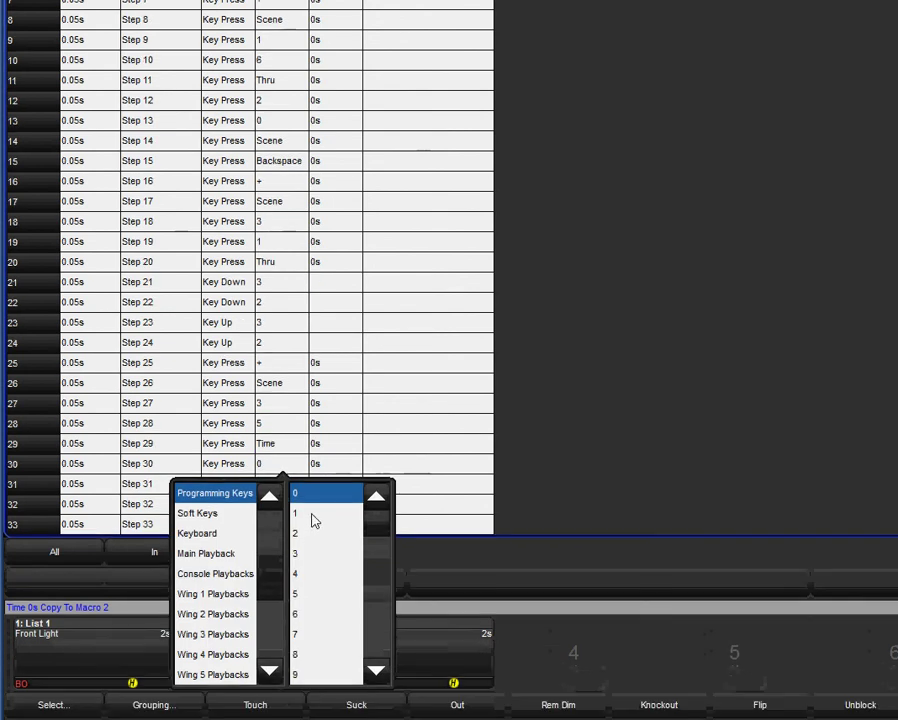
{"action": "left_click", "coordinate": [312, 536]}
{"action": "left_click", "coordinate": [283, 505]}
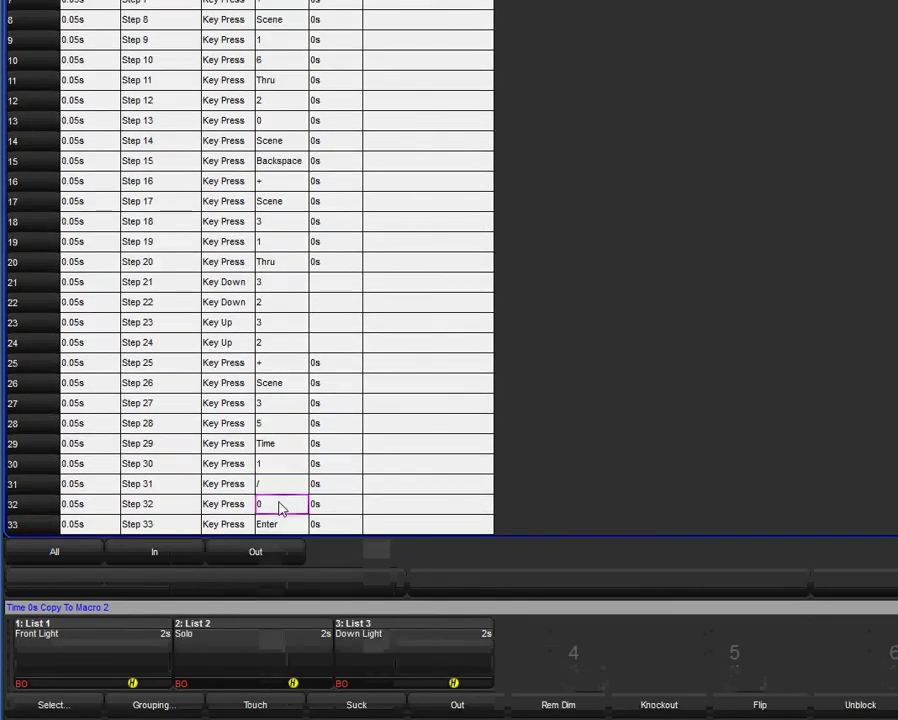
{"action": "left_click", "coordinate": [308, 545]}
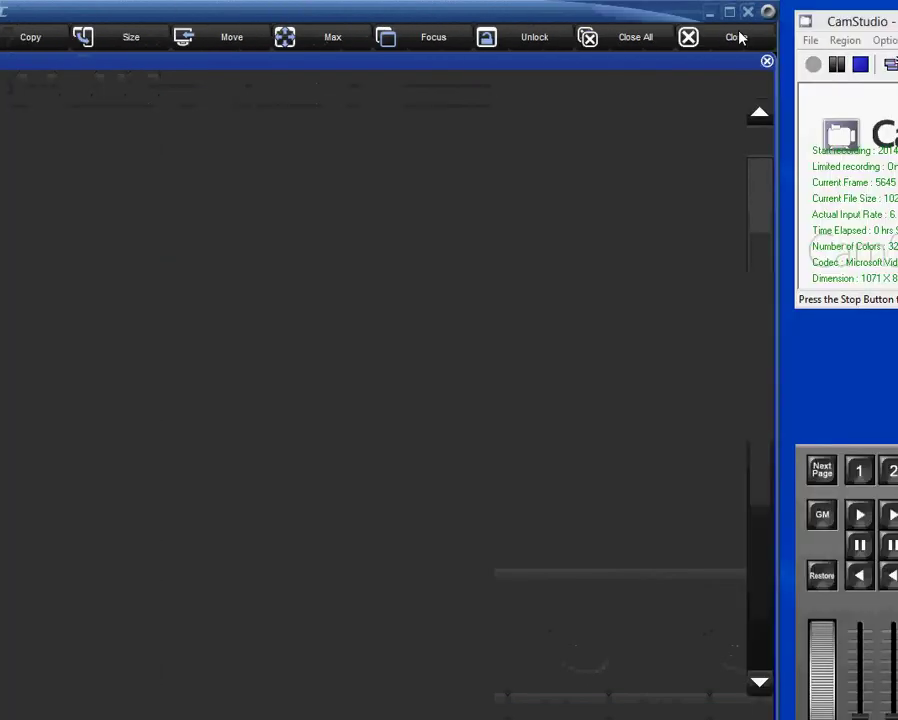
{"action": "left_click", "coordinate": [739, 38]}
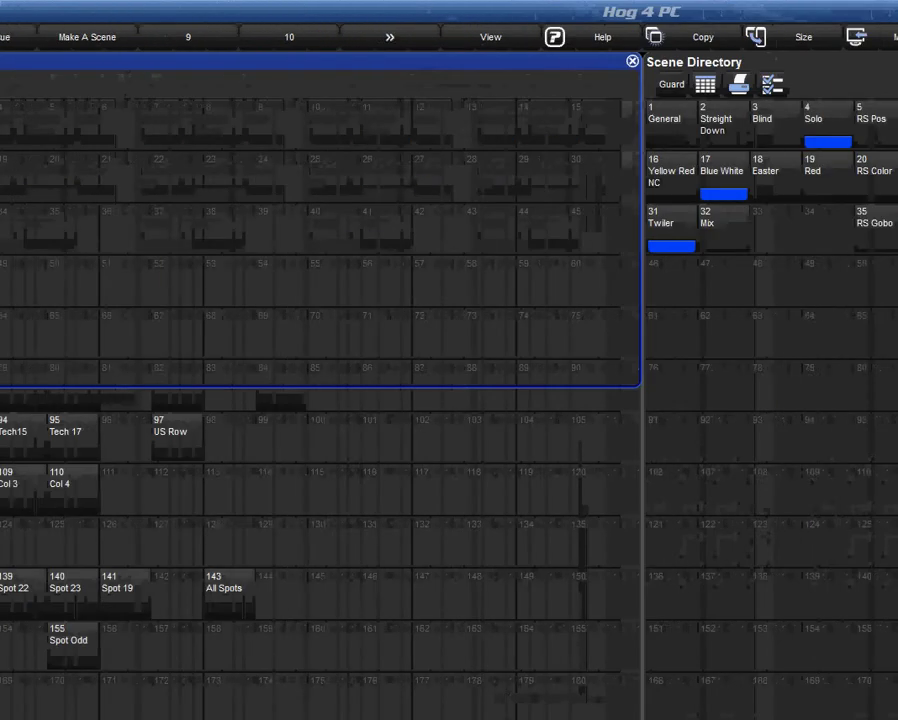
Step: Rename macro 2 as Time 1s
{"action": "left_click", "coordinate": [80, 138]}
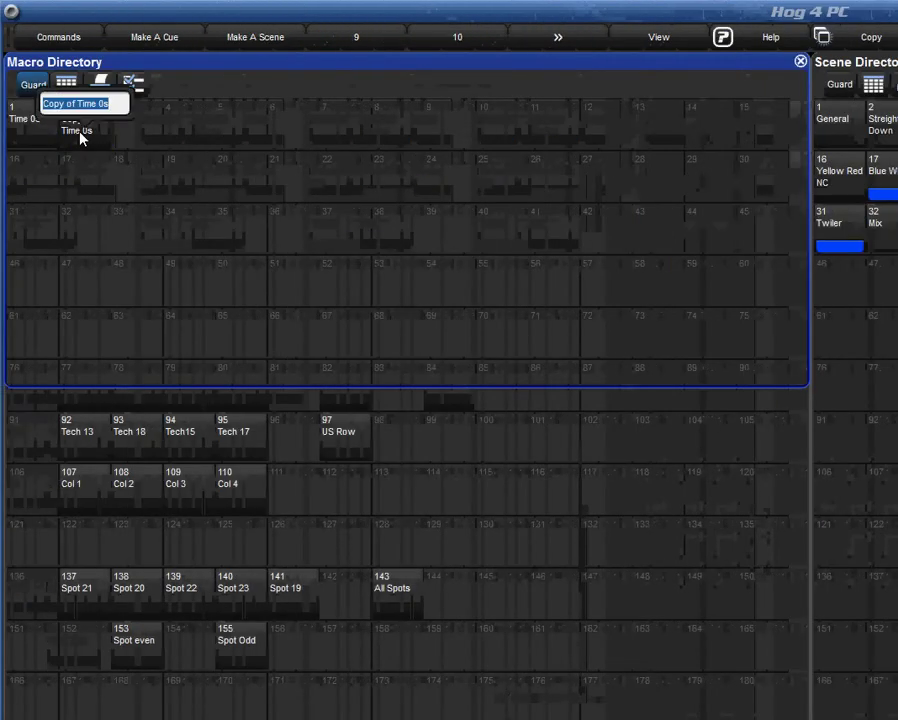
{"action": "type", "text": "T"}
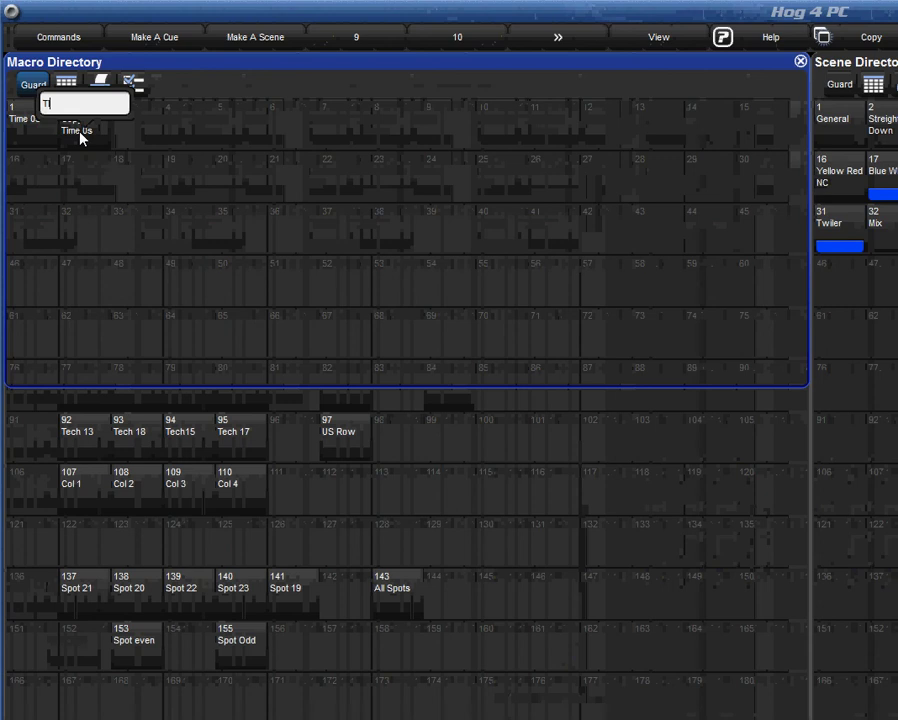
{"action": "type", "text": "ime 1s"}
{"action": "key", "text": "Return"}
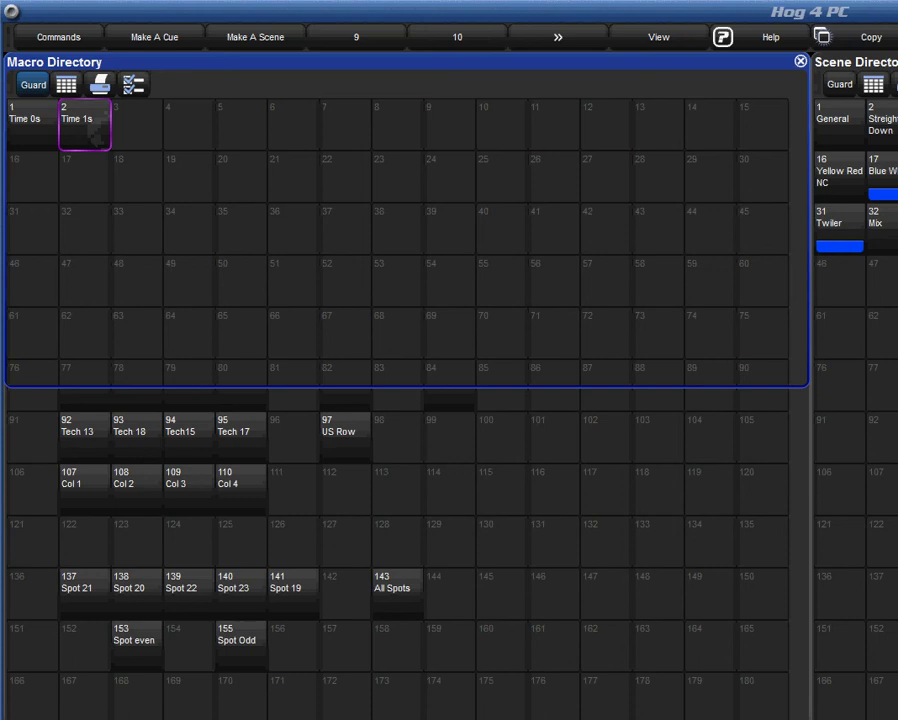
{"action": "key", "text": "Delete"}
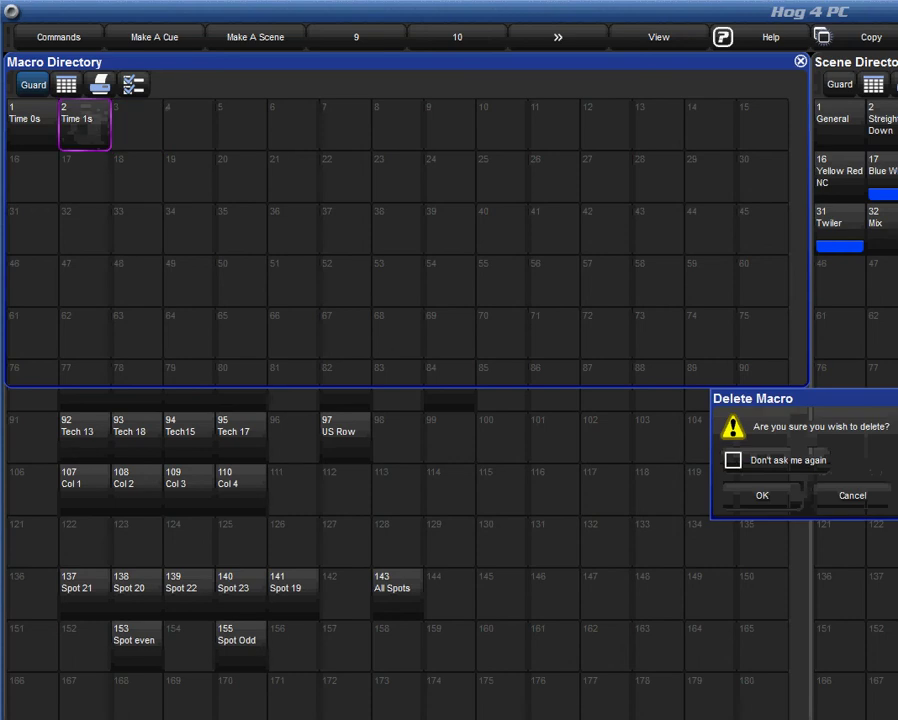
{"action": "left_click", "coordinate": [136, 124]}
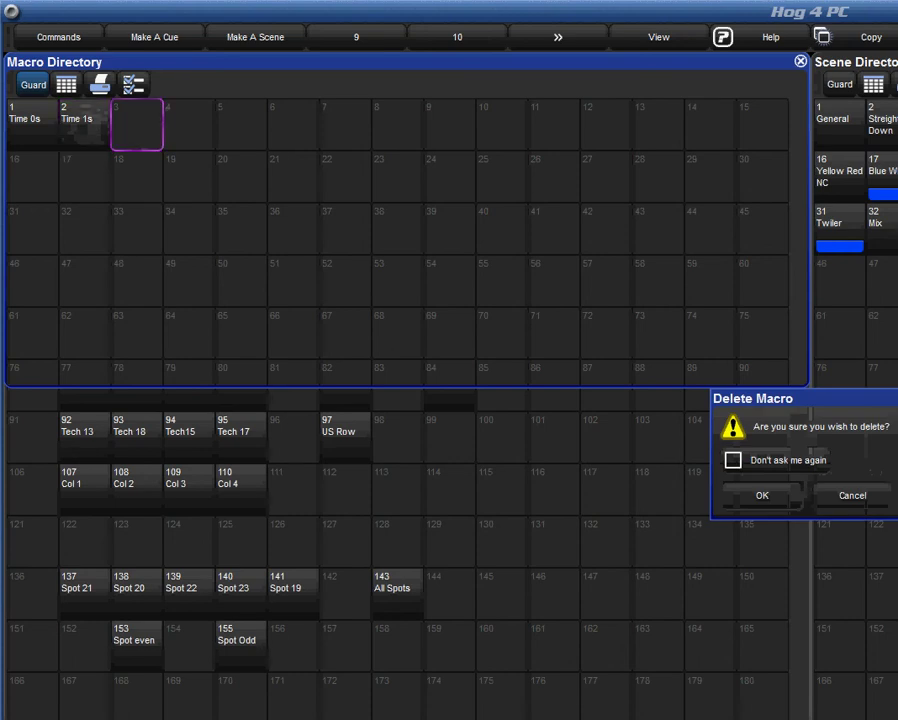
{"action": "left_click", "coordinate": [84, 124]}
{"action": "key", "text": "Escape"}
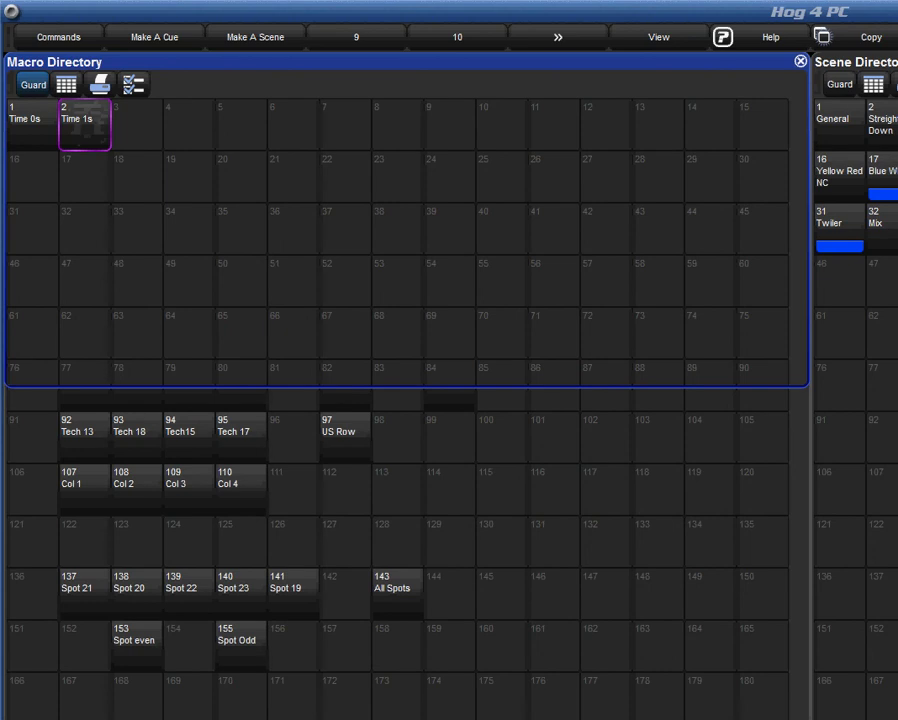
Step: Try to copy the Time 1s macro to slot 3 of the Macro Directory
{"action": "key", "text": "Right"}
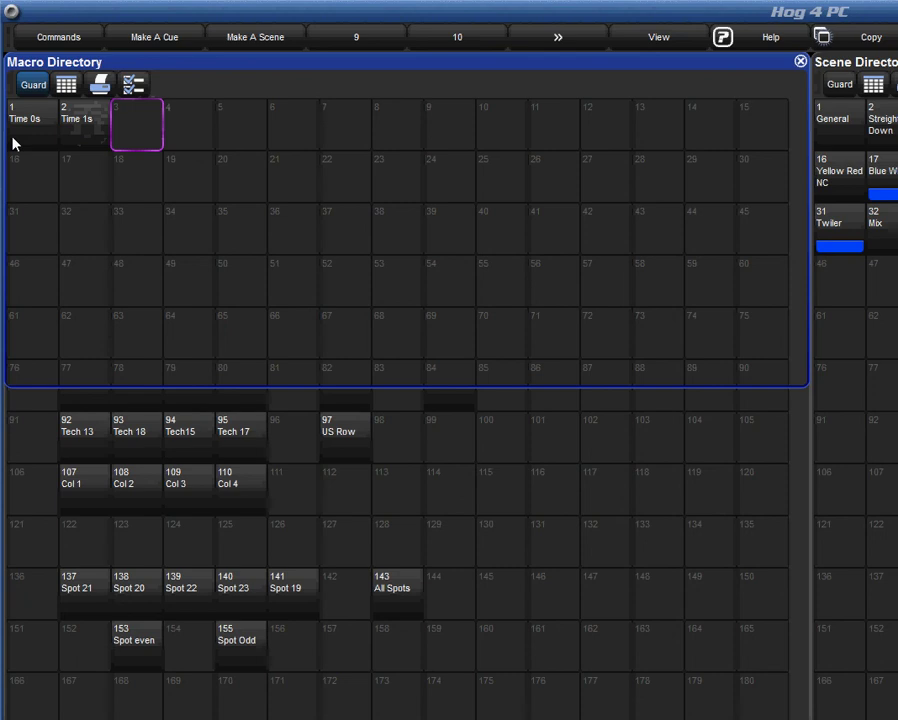
{"action": "left_click", "coordinate": [149, 130]}
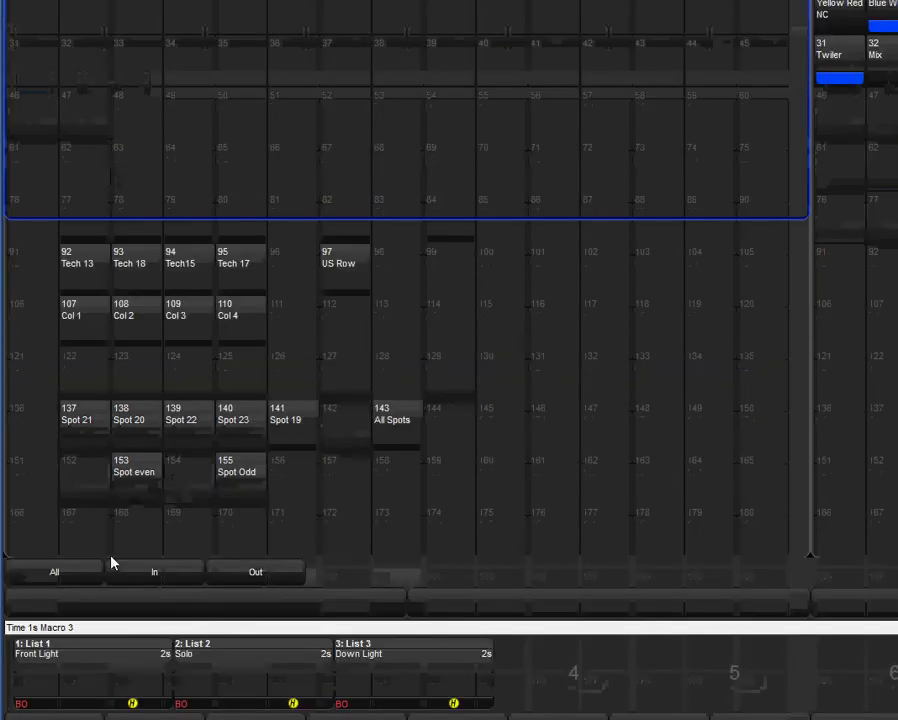
{"action": "left_click", "coordinate": [108, 126]}
{"action": "left_click", "coordinate": [144, 130]}
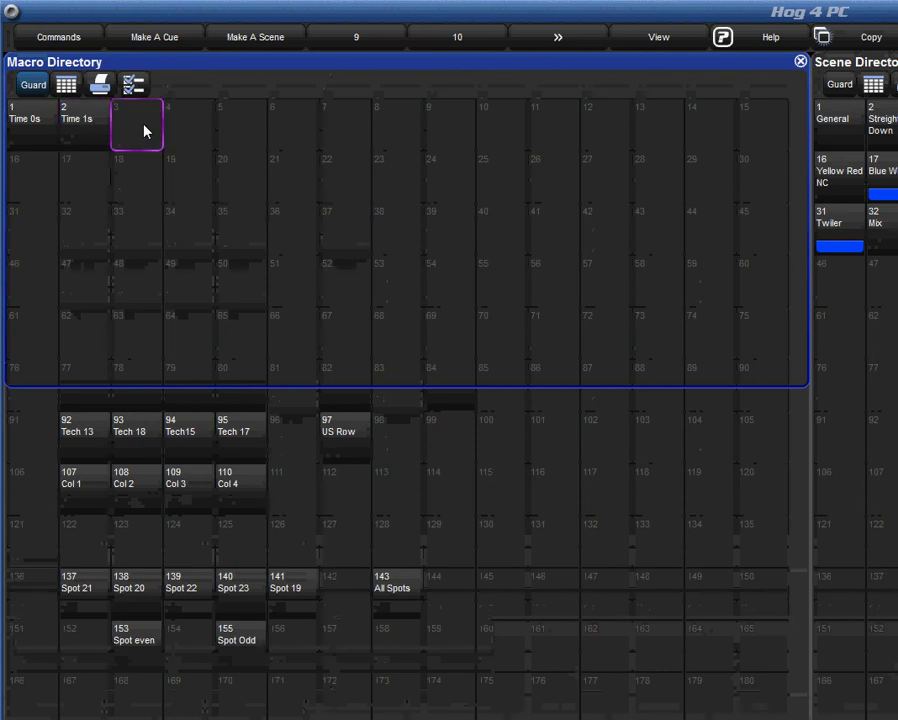